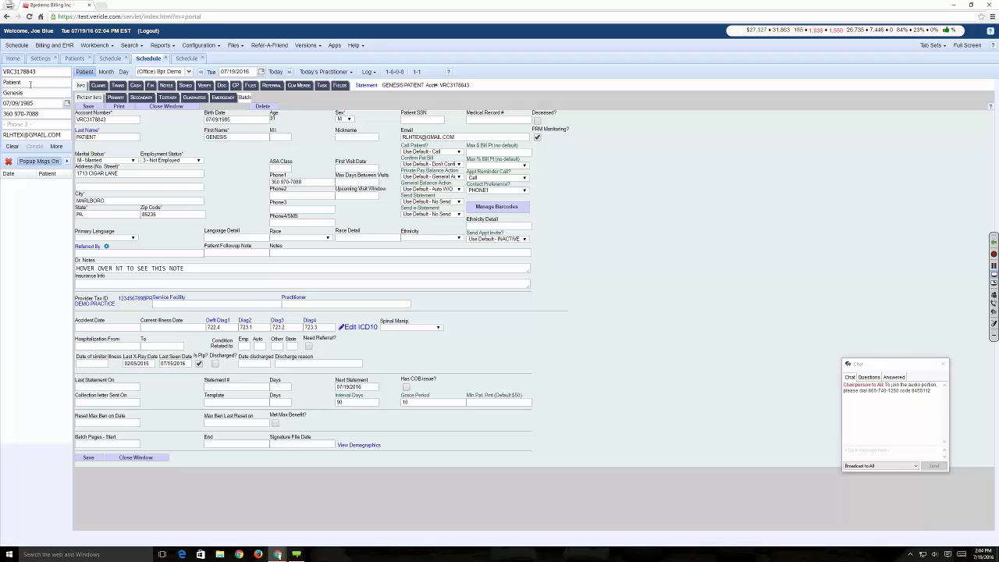
- Return to the Home dashboard, enlarge the page, and bring up the Reports menu
left_click(9, 61)
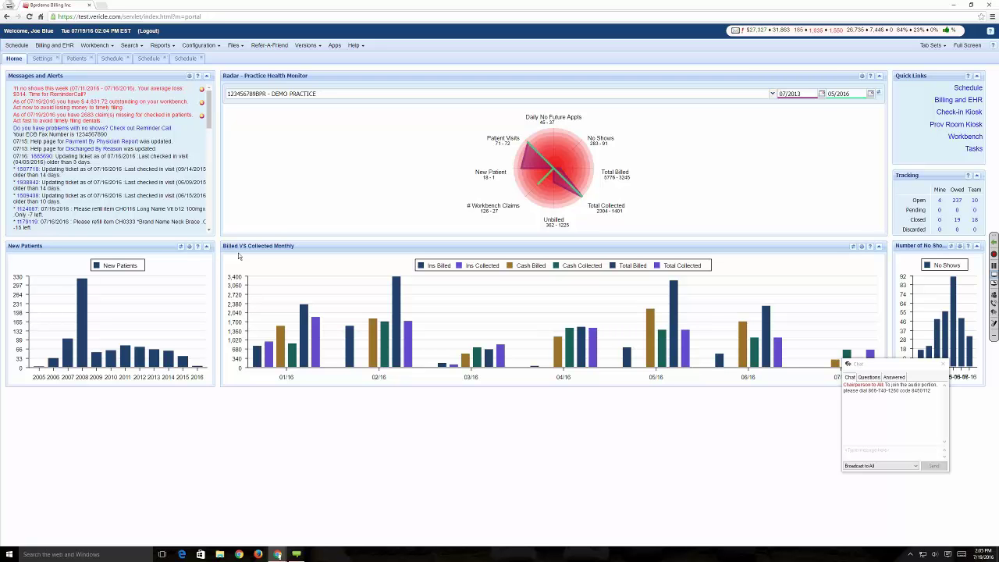
key("ctrl+plus")
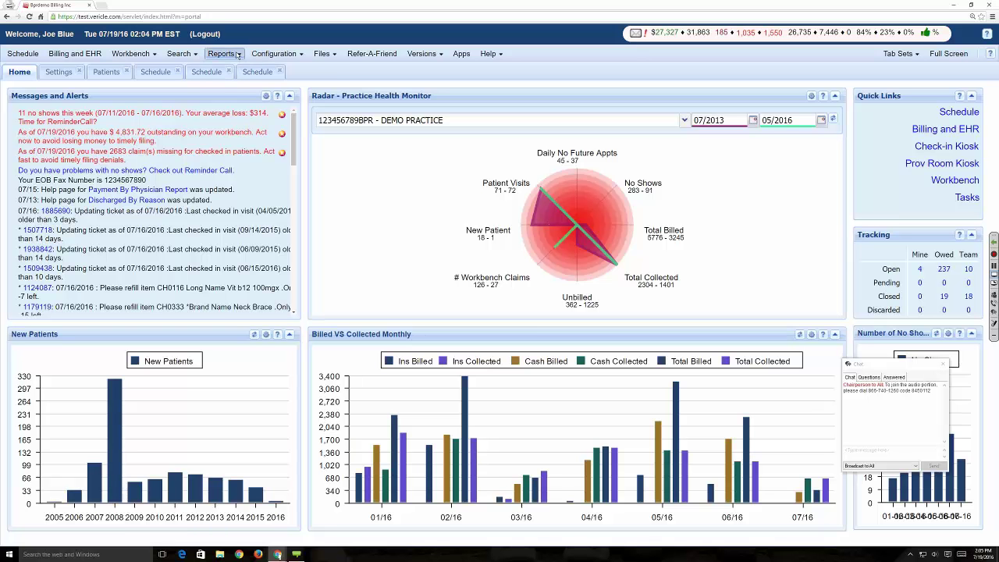
left_click(238, 54)
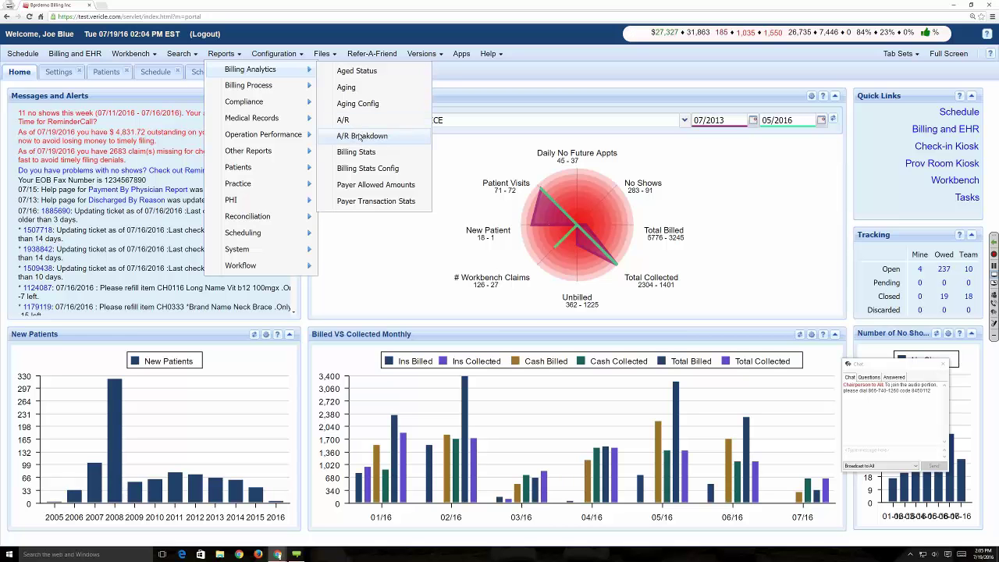
- Open the A/R Breakdown report from Billing Analytics, showing 113,188.41 total
left_click(361, 137)
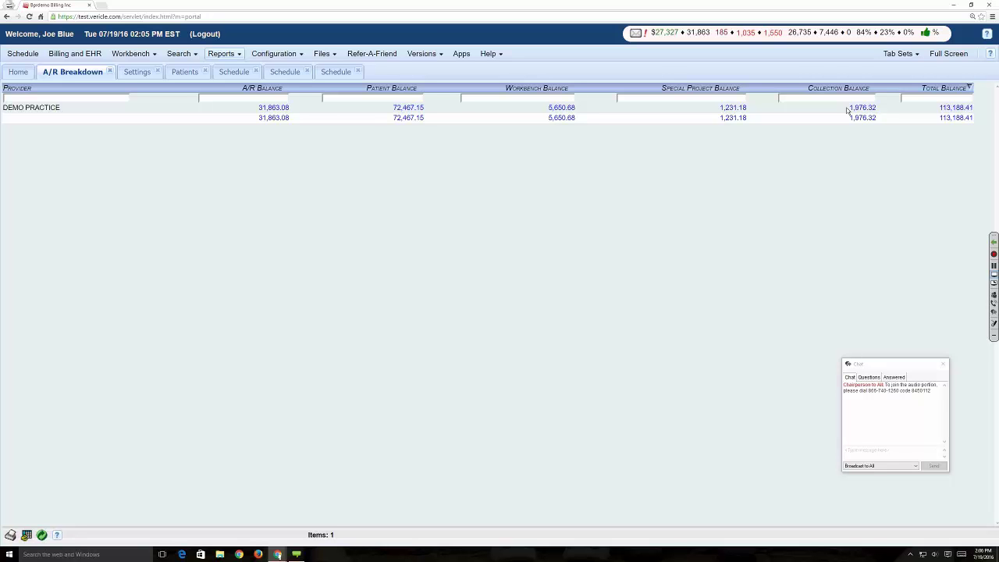
left_click(415, 107)
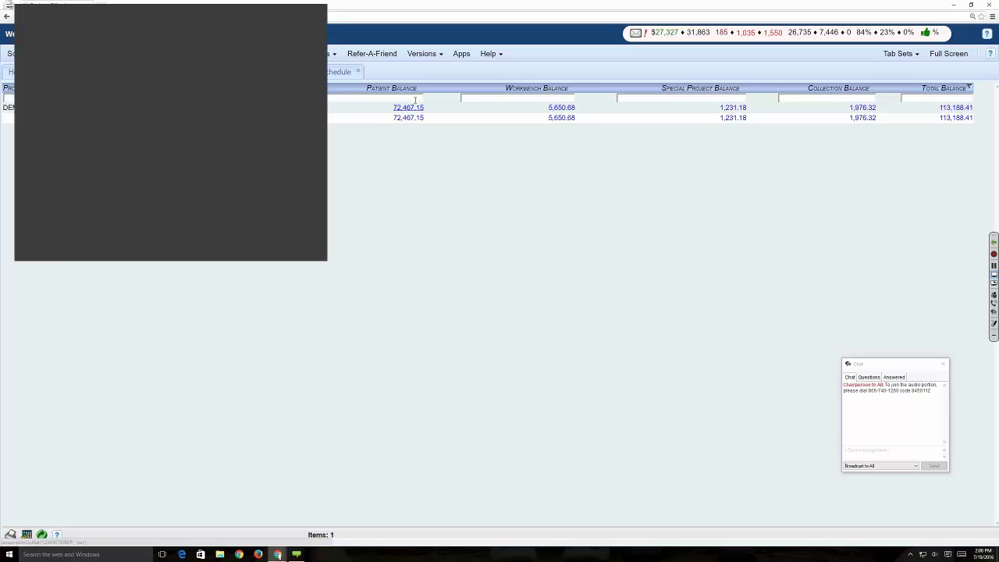
left_click_drag(113, 4, 247, 14)
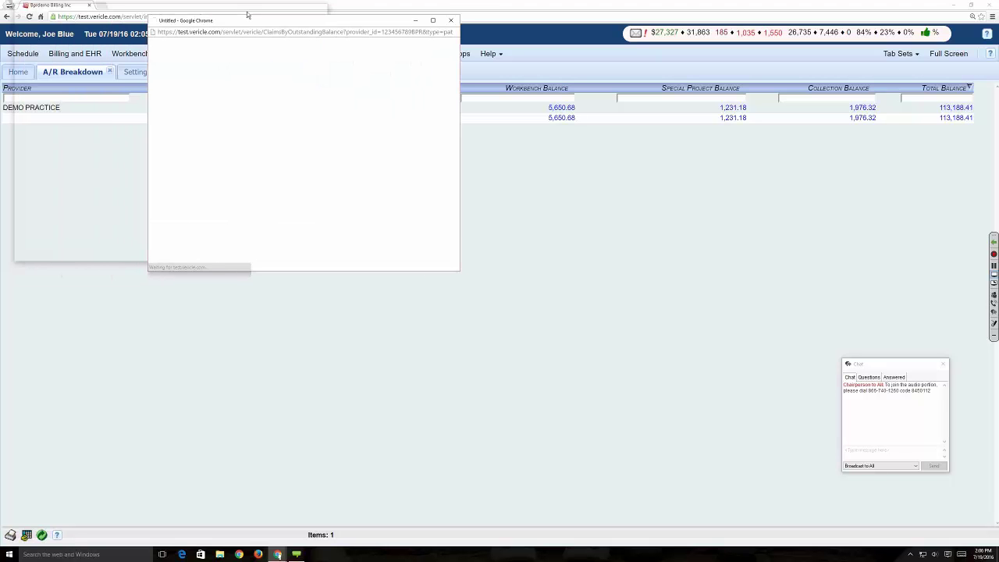
left_click(440, 20)
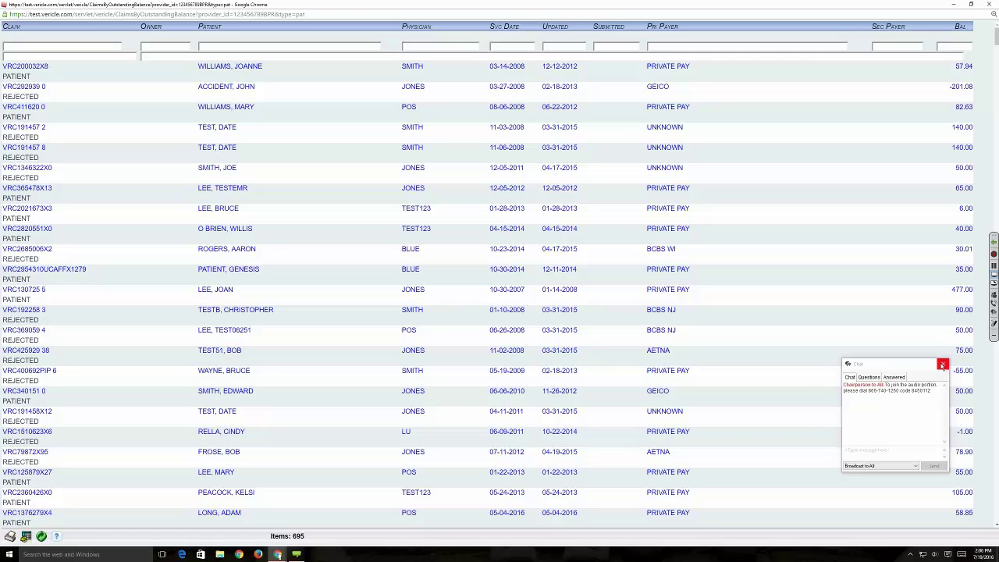
left_click(943, 364)
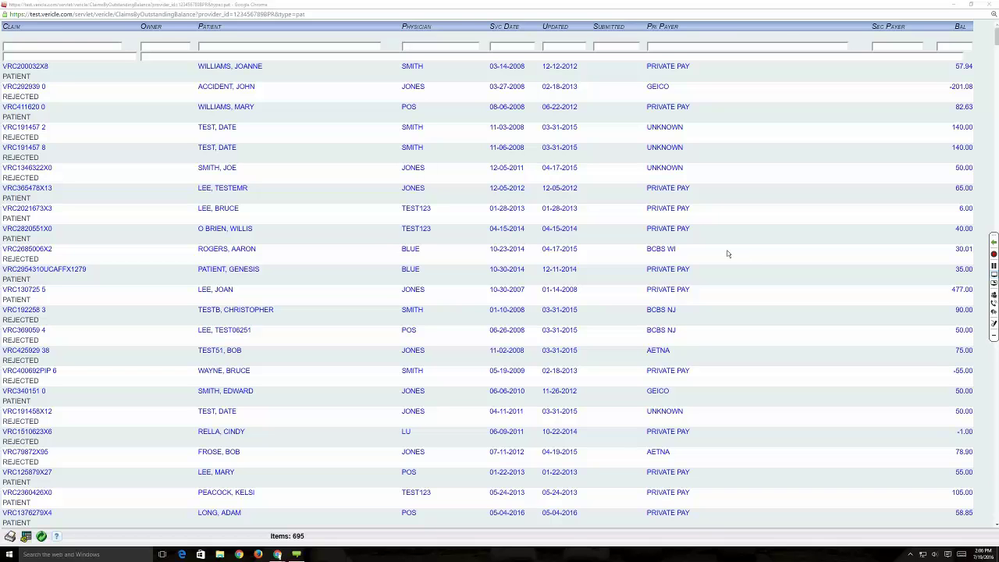
left_click(234, 27)
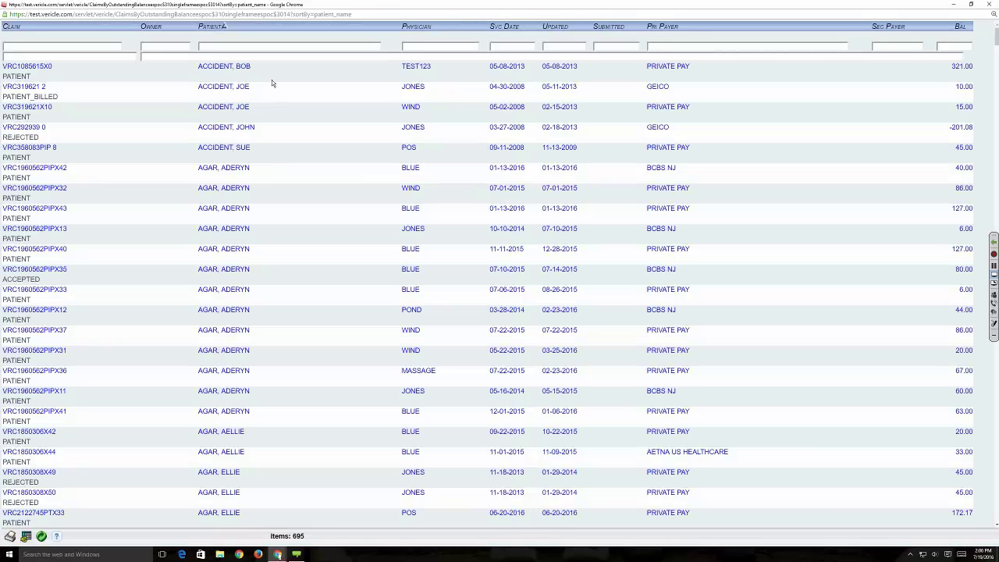
left_click(509, 47)
left_click(943, 48)
key("Return")
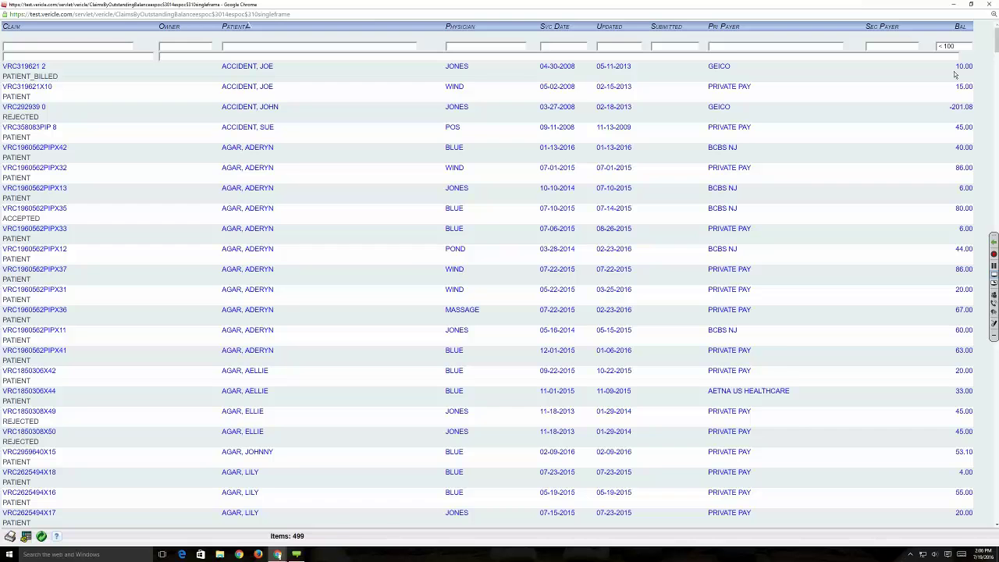
scroll(948, 109, "down", 2)
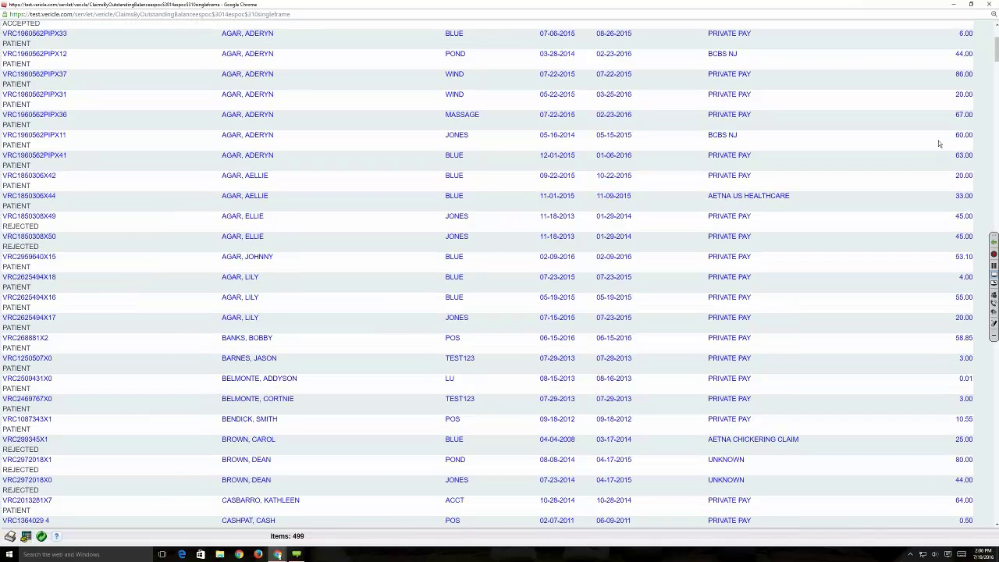
scroll(941, 143, "up", 2)
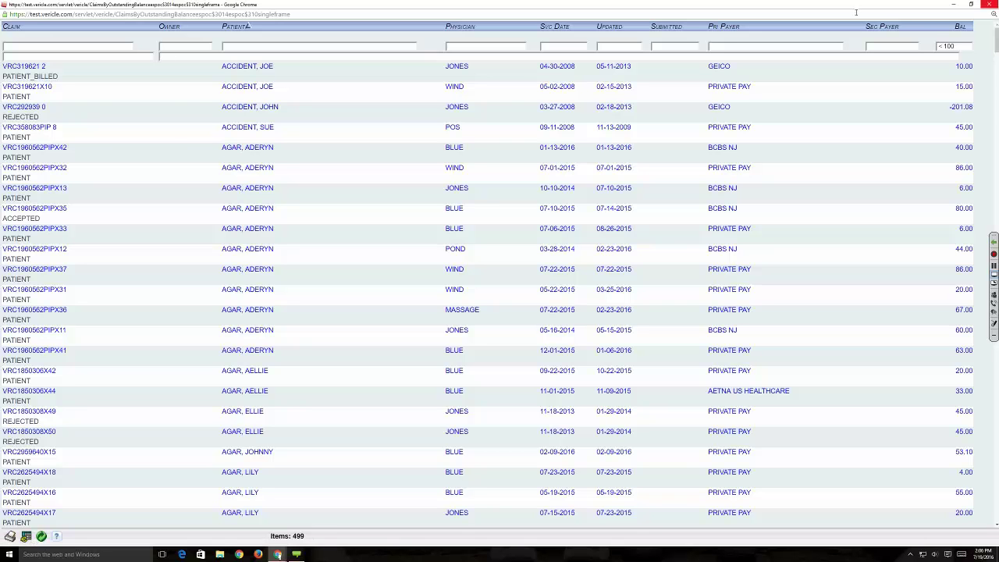
left_click(989, 4)
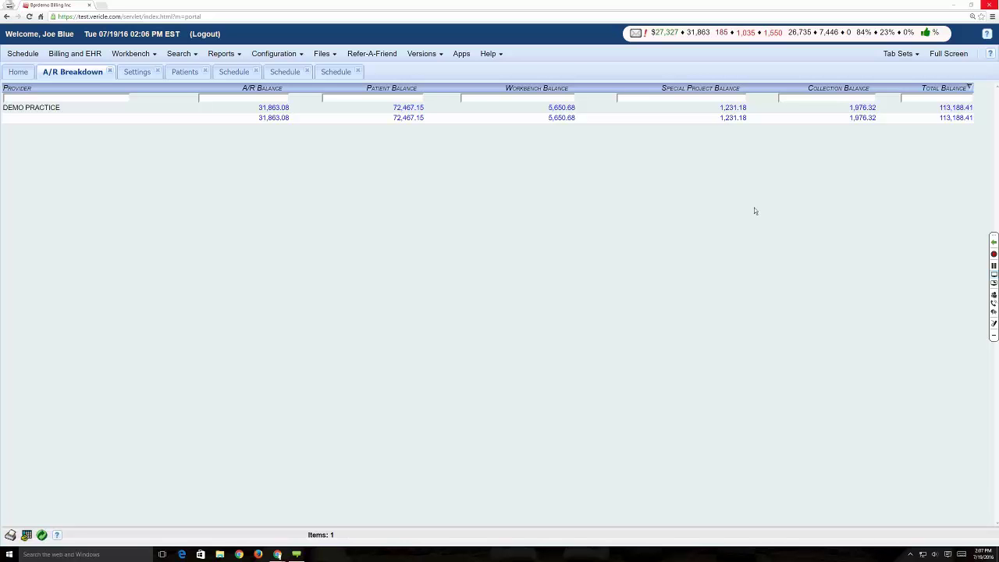
- Switch to the Patients search listing 2200 patients and start in Patient First Name
left_click(186, 71)
left_click(184, 56)
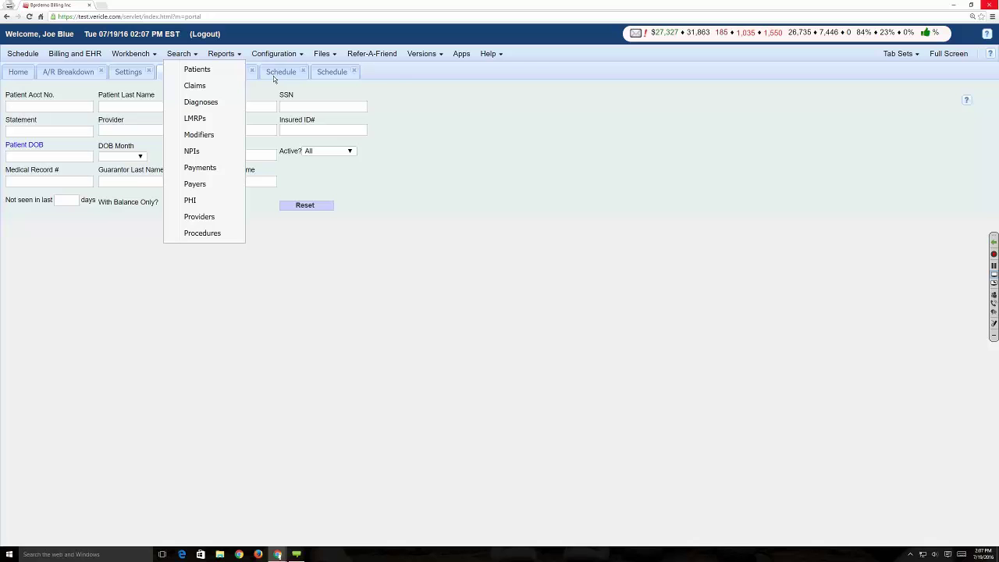
left_click(397, 97)
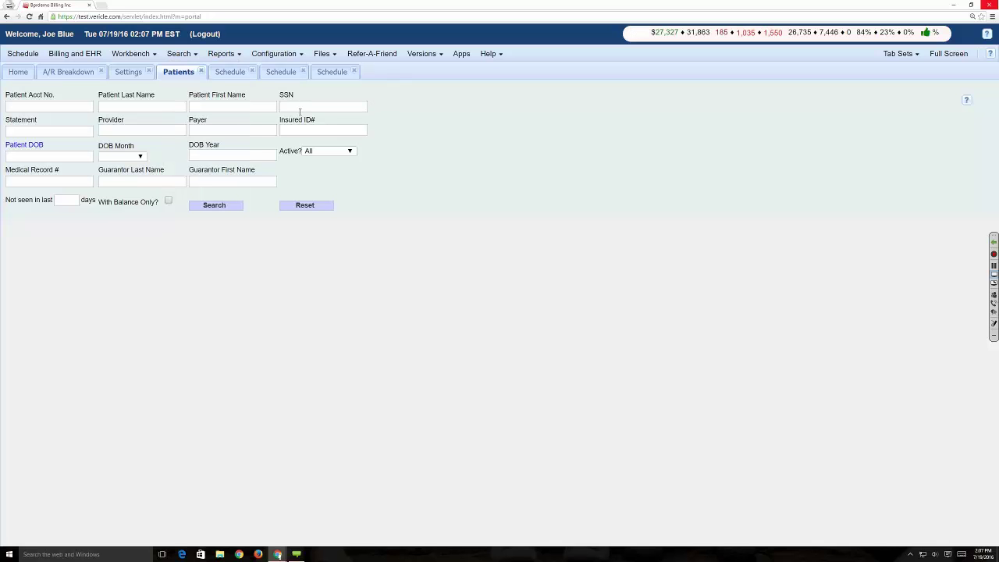
left_click(233, 106)
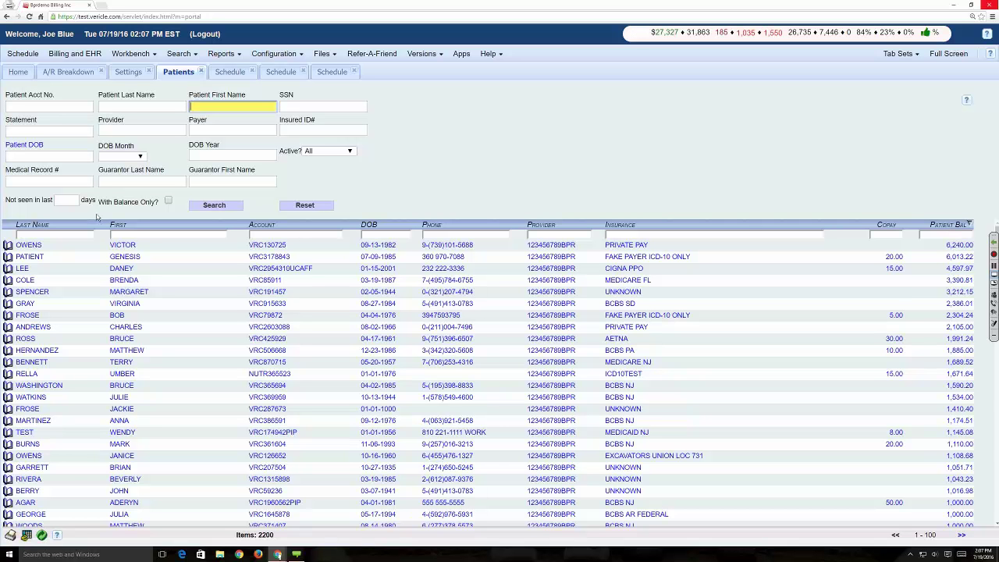
- Search for patients unseen in 120 days with a balance, then return to A/R Breakdown
left_click(69, 200)
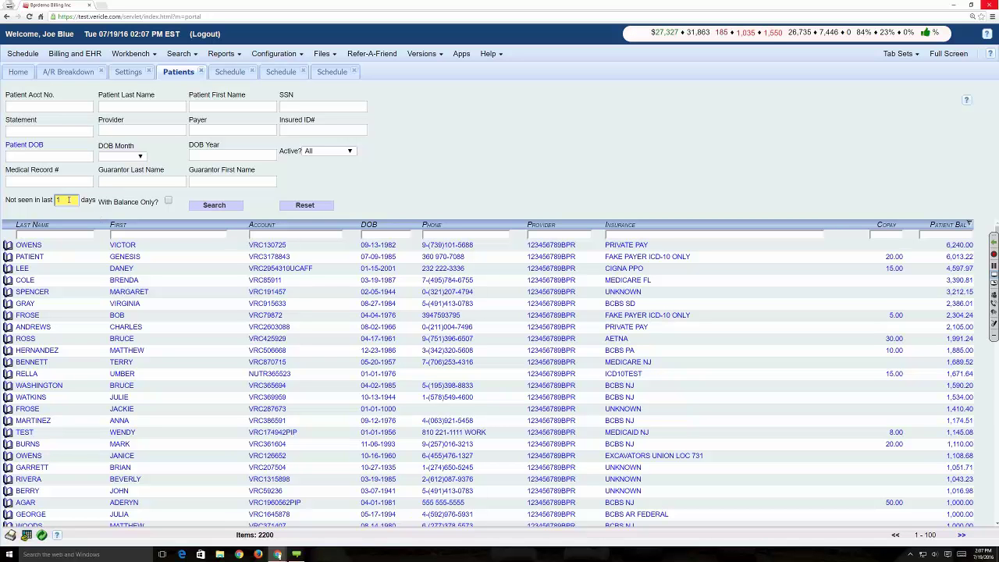
type("120")
left_click(167, 200)
left_click(226, 206)
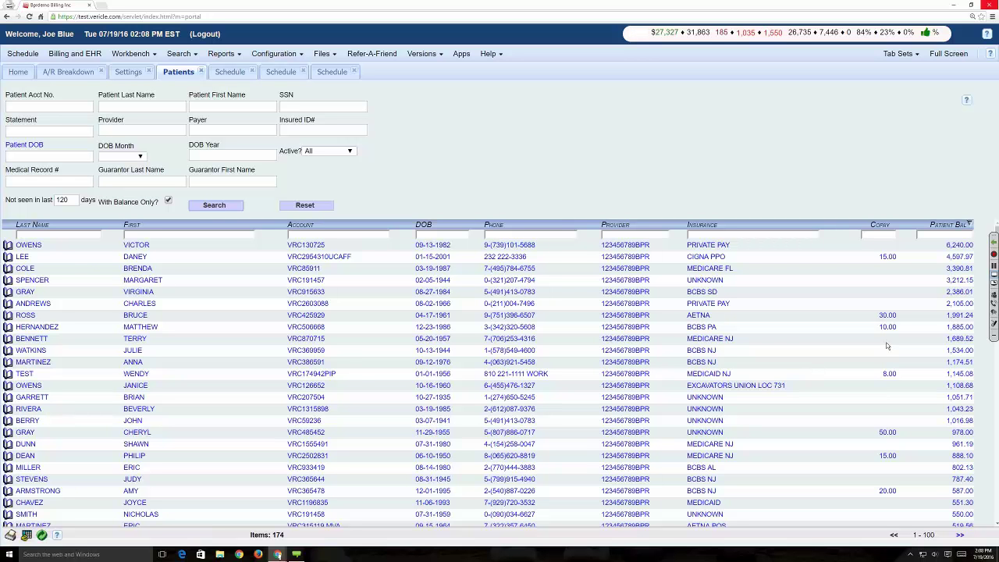
left_click(76, 71)
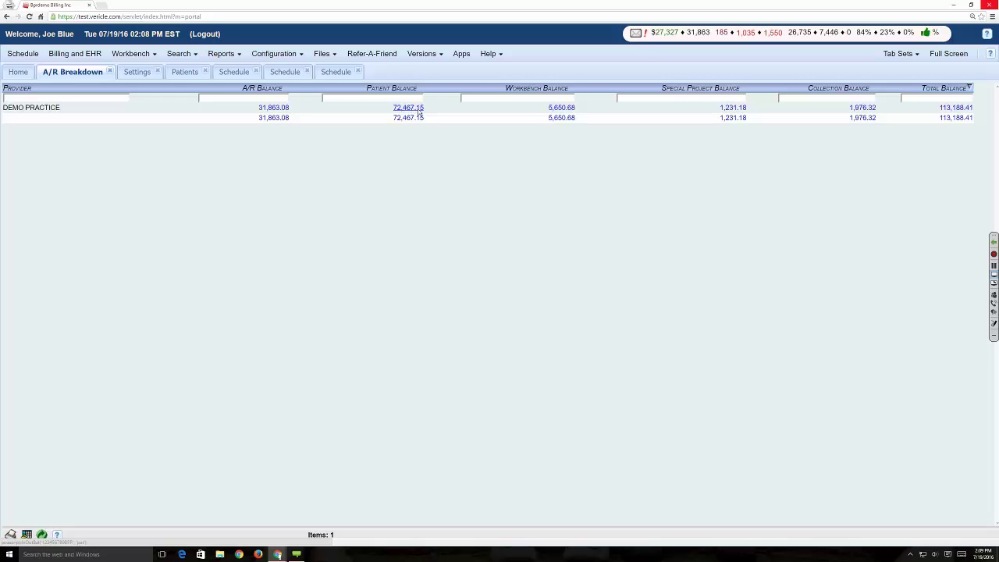
- Reopen the patient search via Search > Patients and browse the Reports menu
left_click(185, 55)
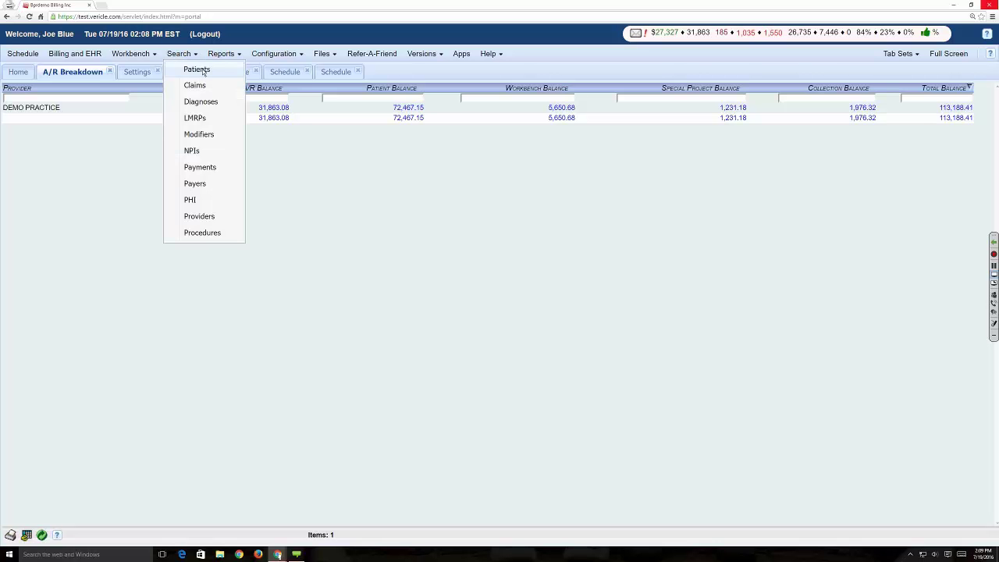
left_click(202, 71)
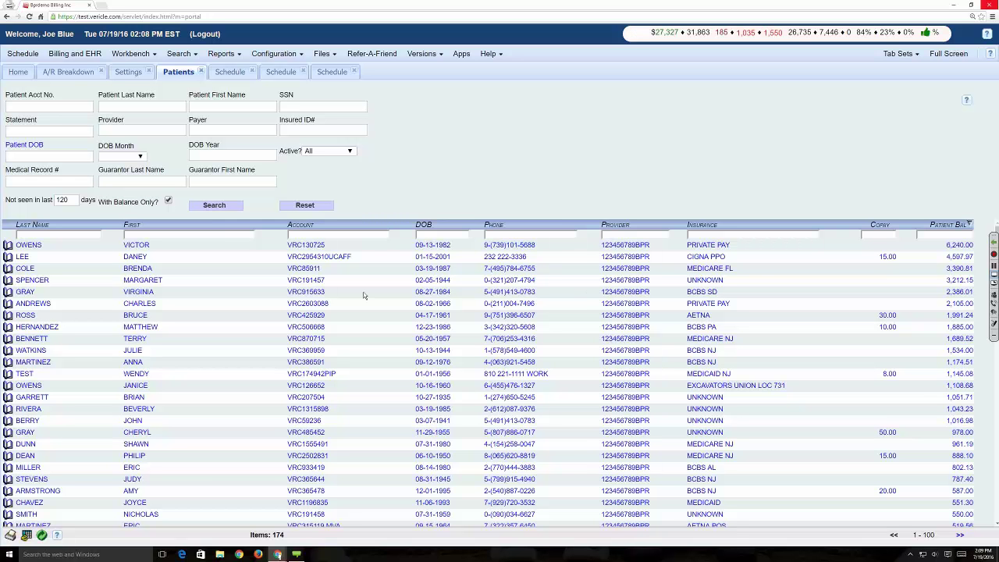
left_click(222, 53)
- View the day's schedule for all providers, then return to the patient's transaction ledger
left_click(230, 72)
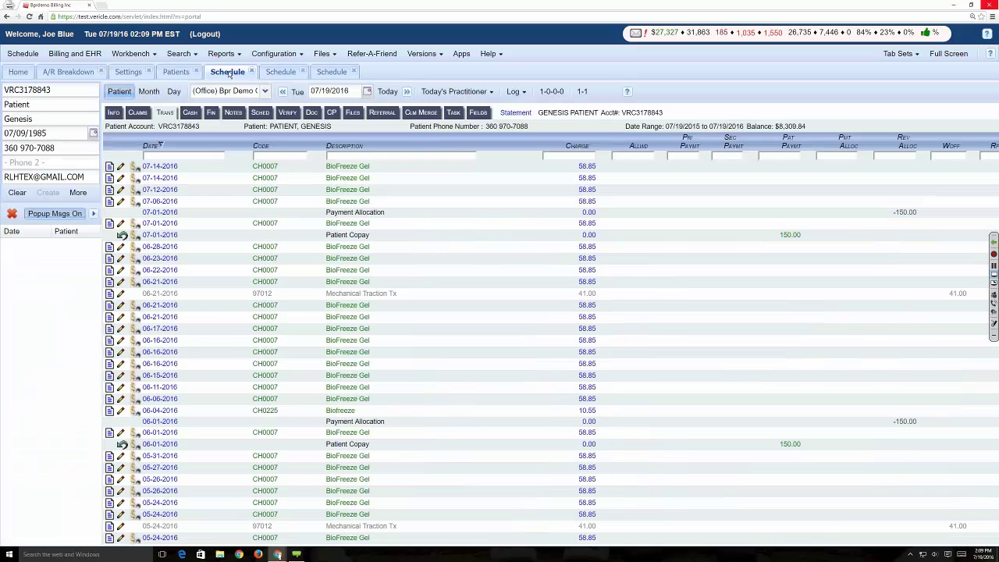
left_click(168, 92)
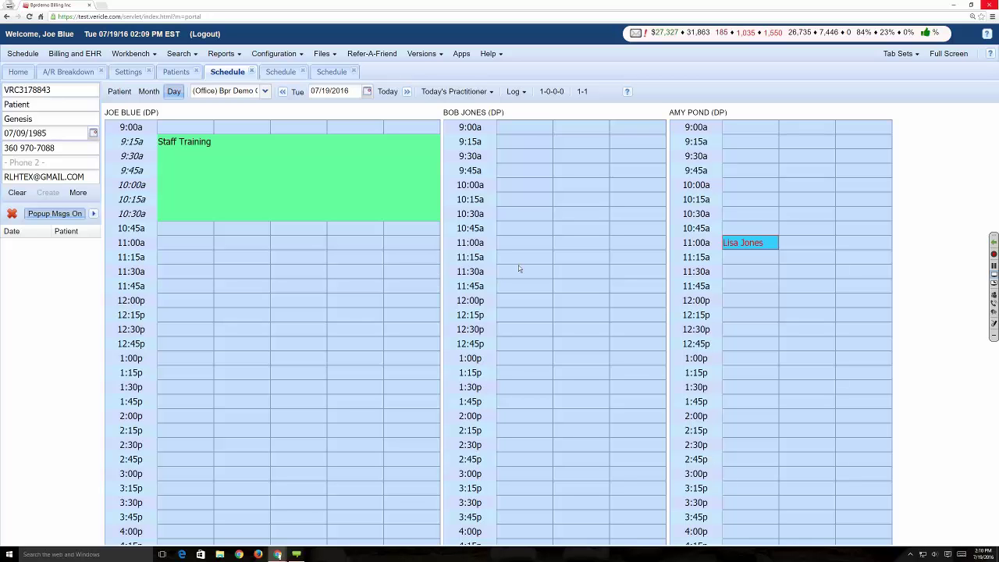
mouse_move(725, 244)
left_click(125, 97)
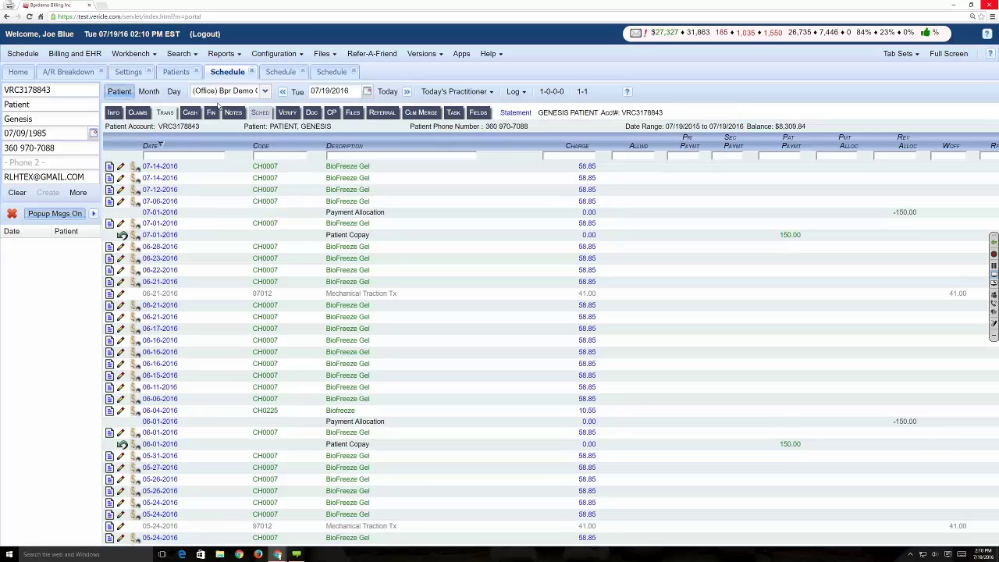
- Scroll down the ledger and reposition the billing window on the desktop
scroll(300, 324, "down", 20)
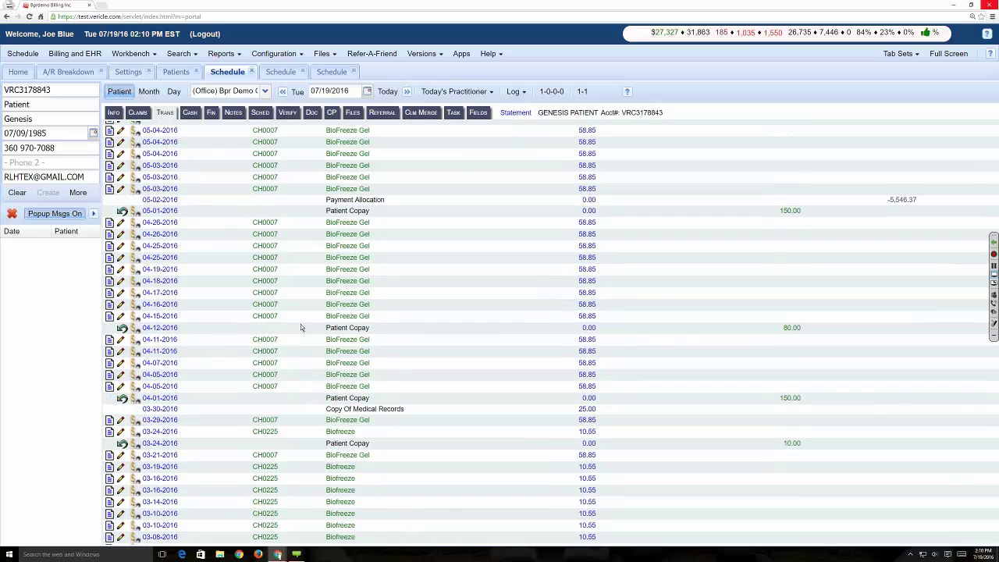
scroll(327, 334, "down", 2)
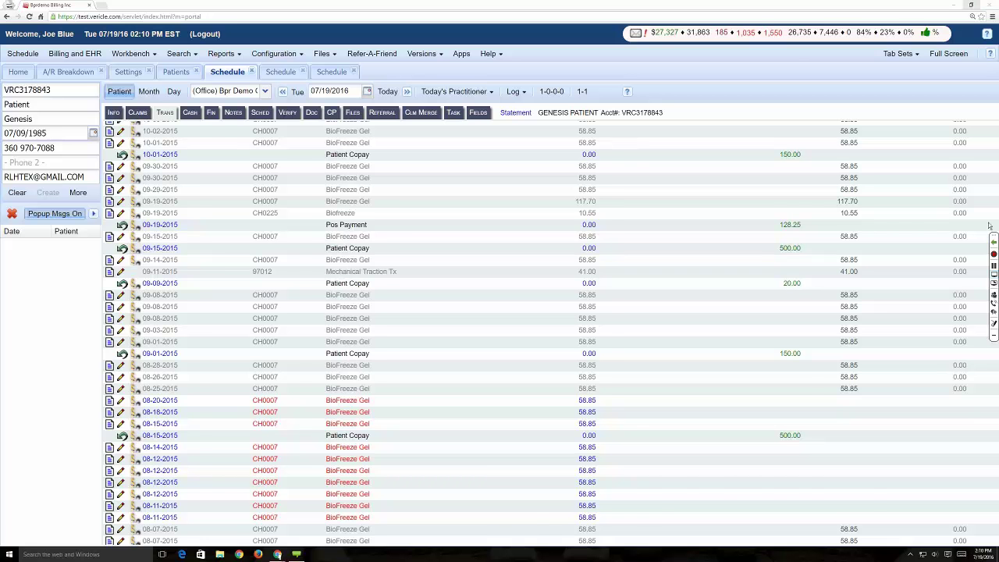
left_click(970, 5)
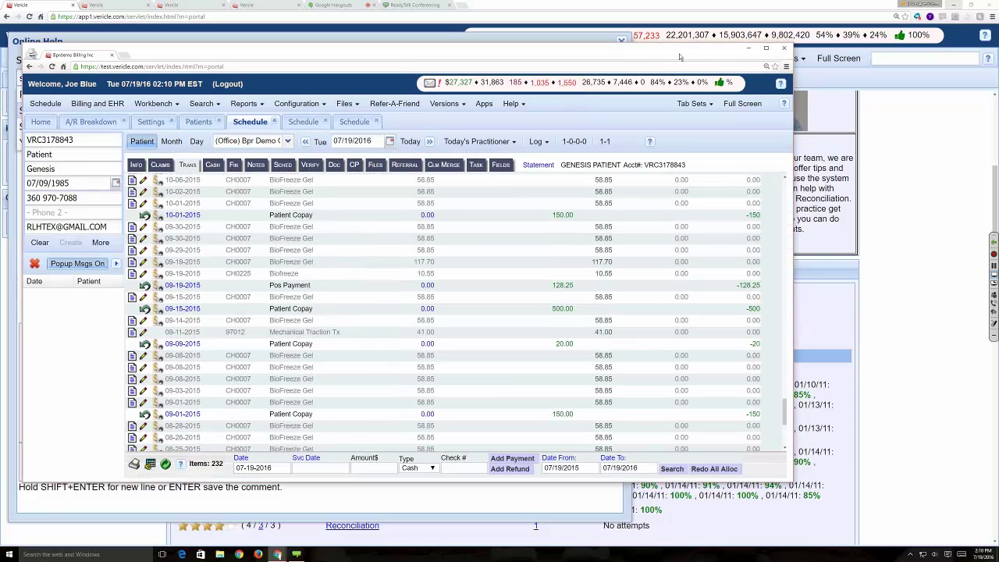
left_click_drag(679, 57, 727, 40)
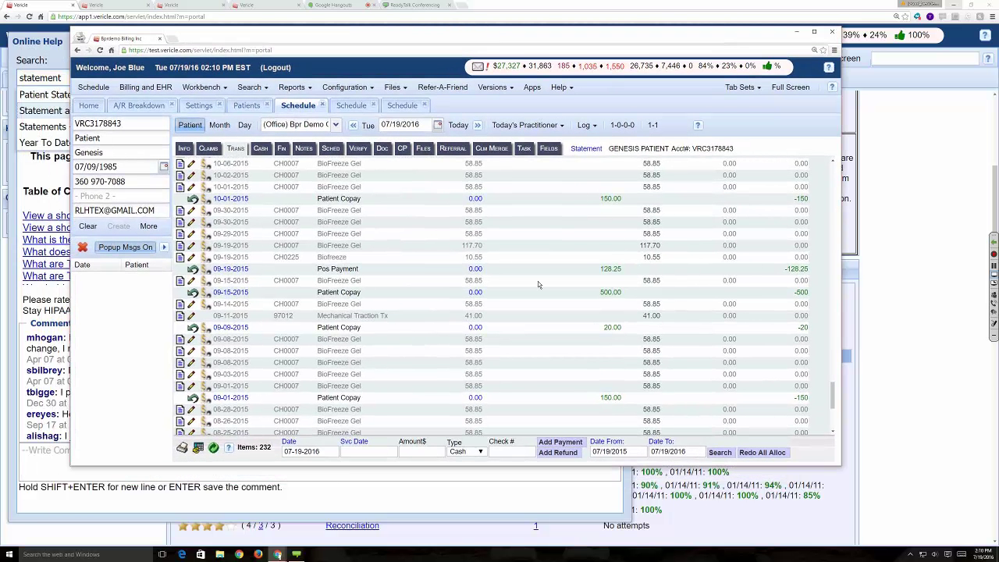
- Scroll to the ledger's TOTAL row and back up, then show the 191-item claims list
scroll(538, 281, "down", 5)
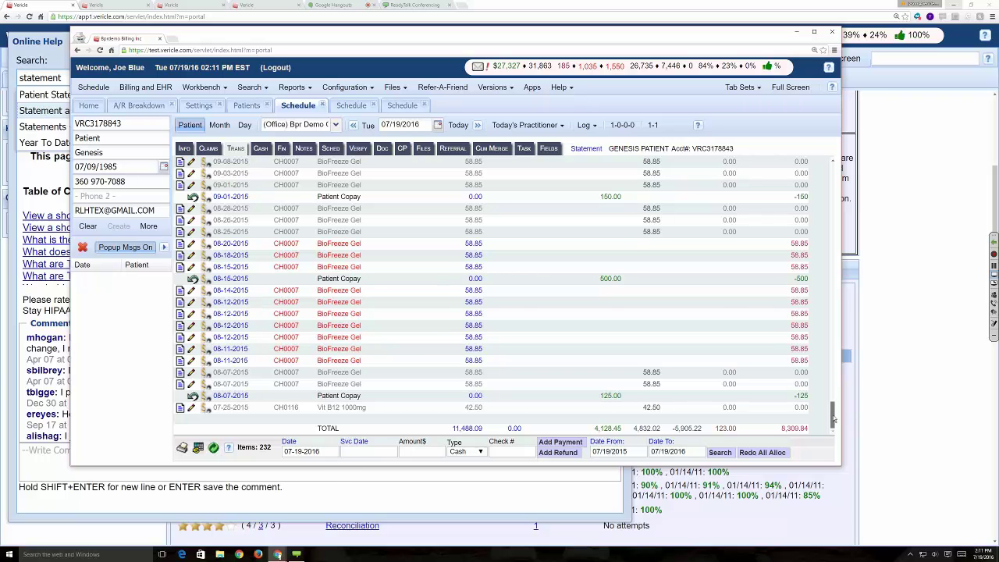
scroll(834, 419, "up", 3)
scroll(834, 420, "up", 15)
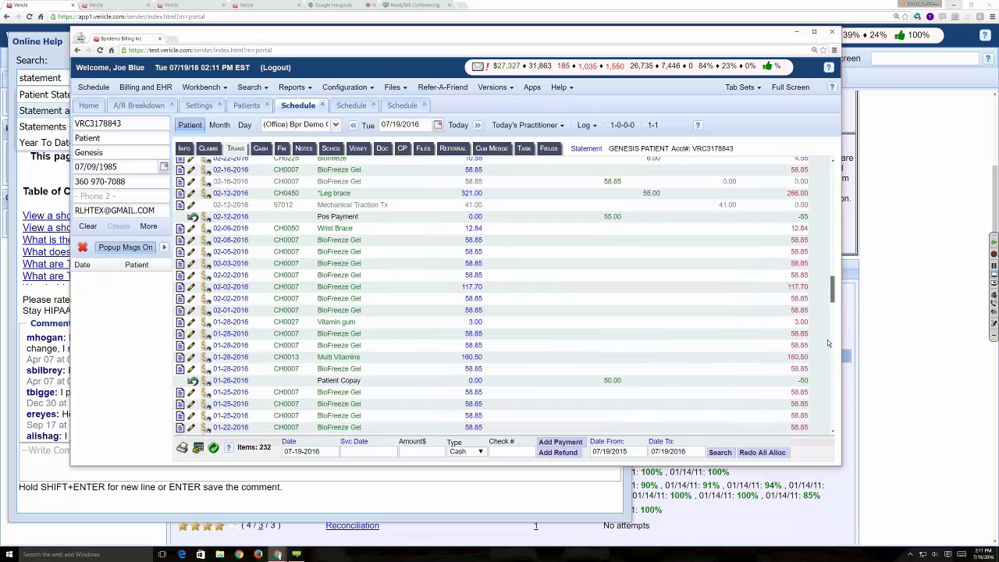
scroll(826, 247, "up", 10)
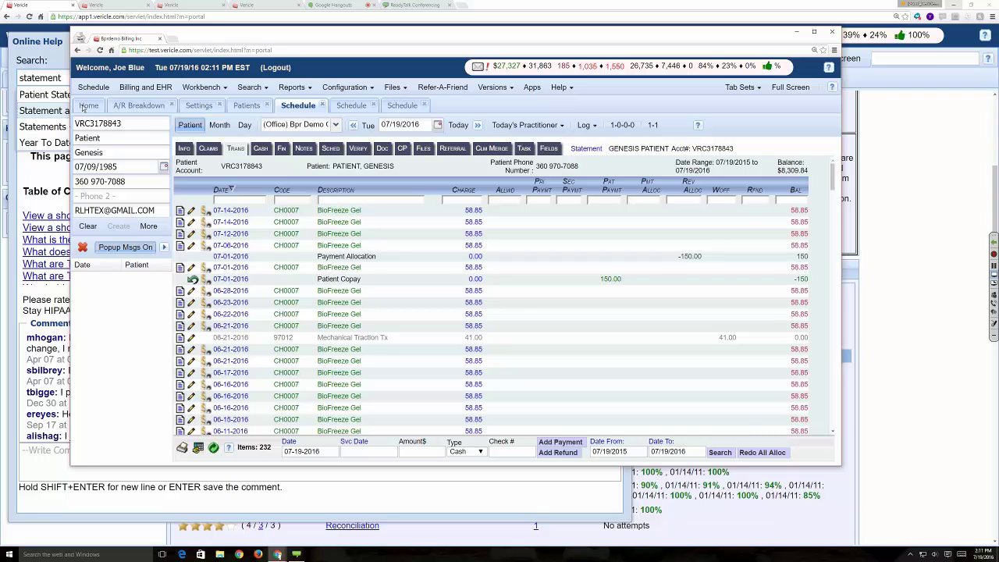
left_click(209, 149)
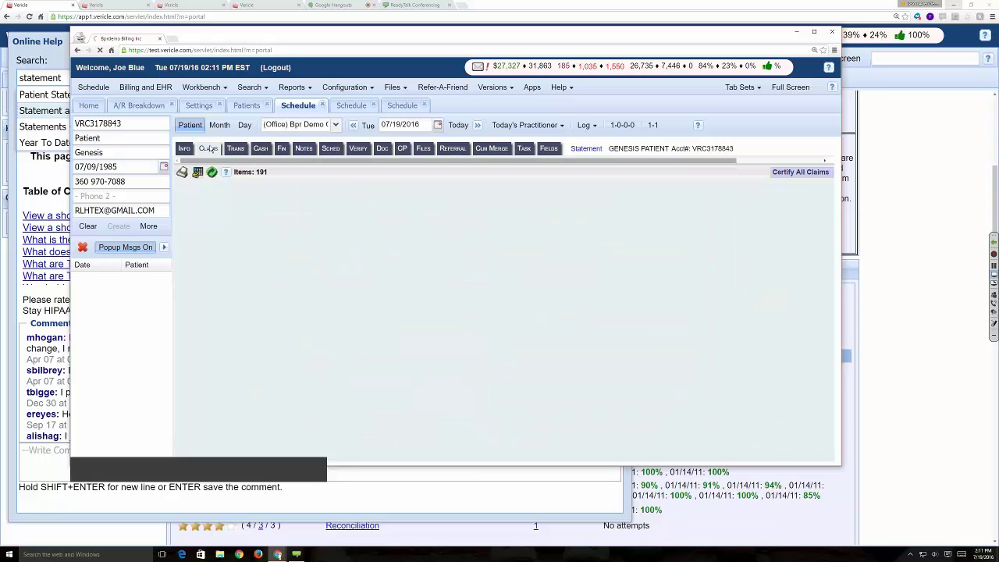
left_click(994, 299)
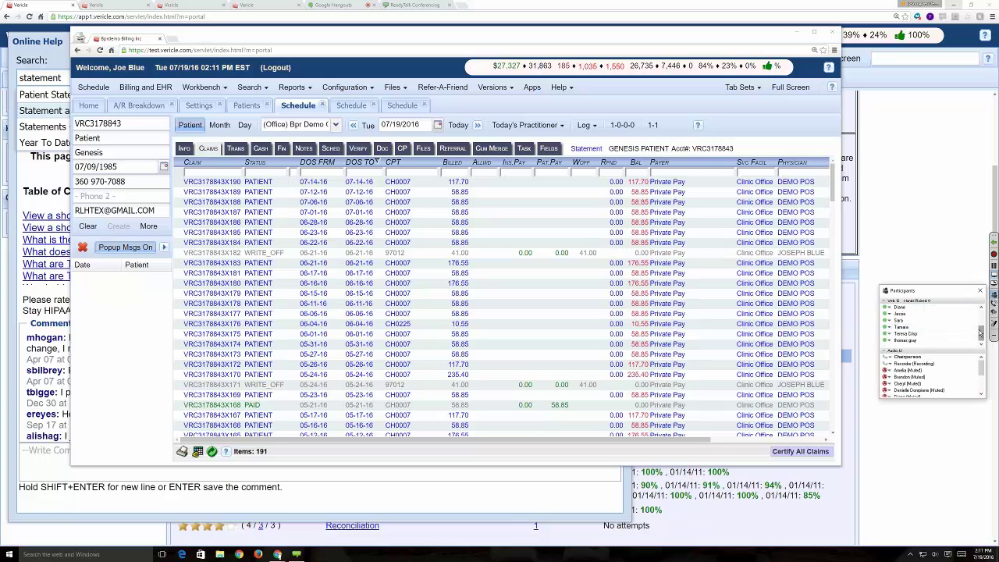
left_click_drag(981, 333, 981, 325)
left_click(980, 290)
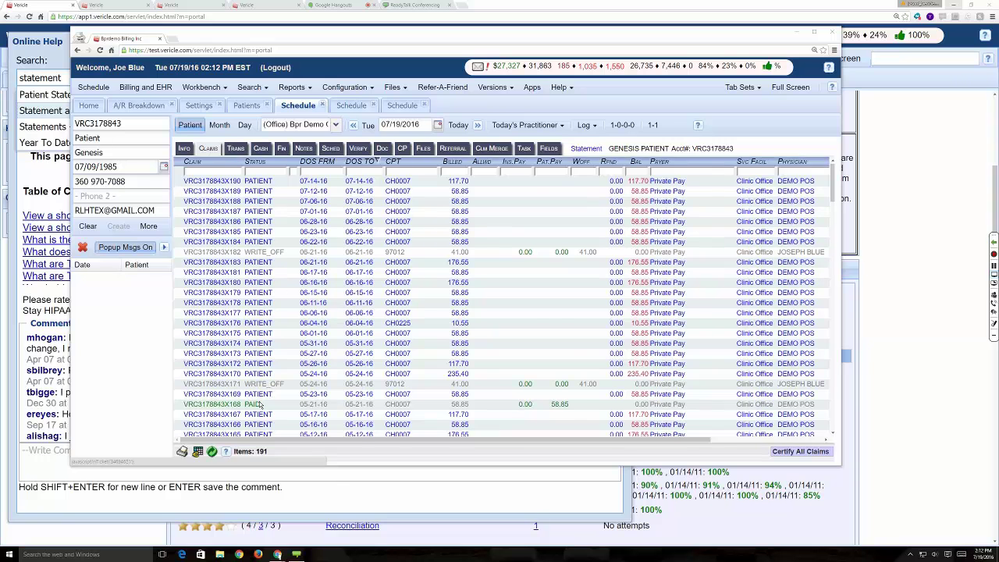
scroll(272, 388, "down", 3)
scroll(273, 388, "down", 10)
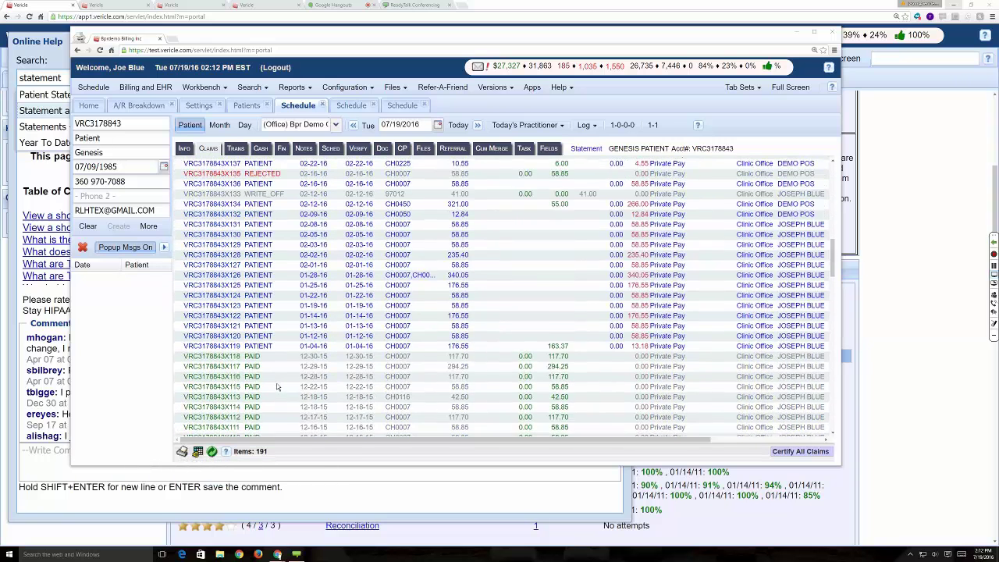
scroll(276, 386, "up", 1)
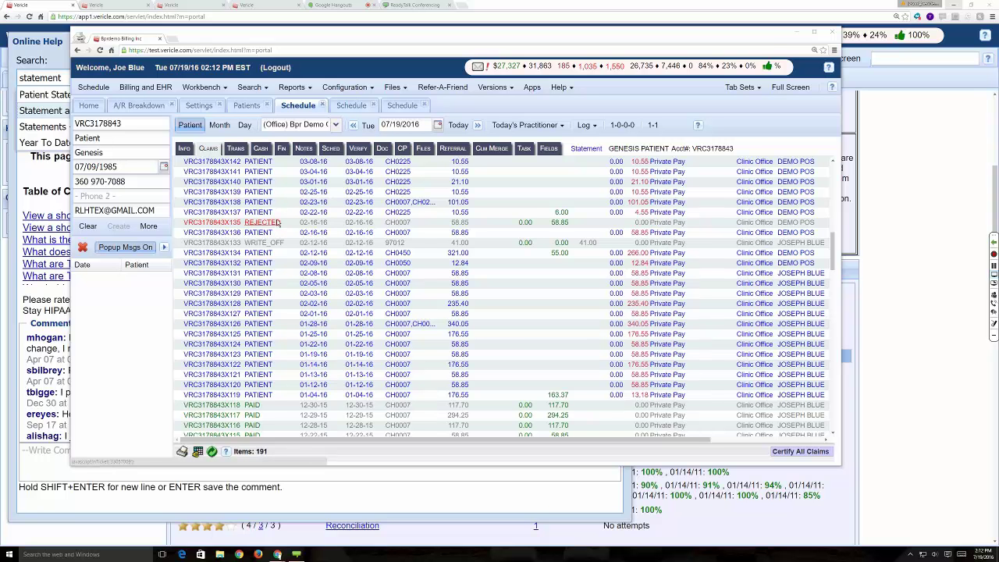
scroll(278, 218, "down", 1)
scroll(277, 212, "down", 10)
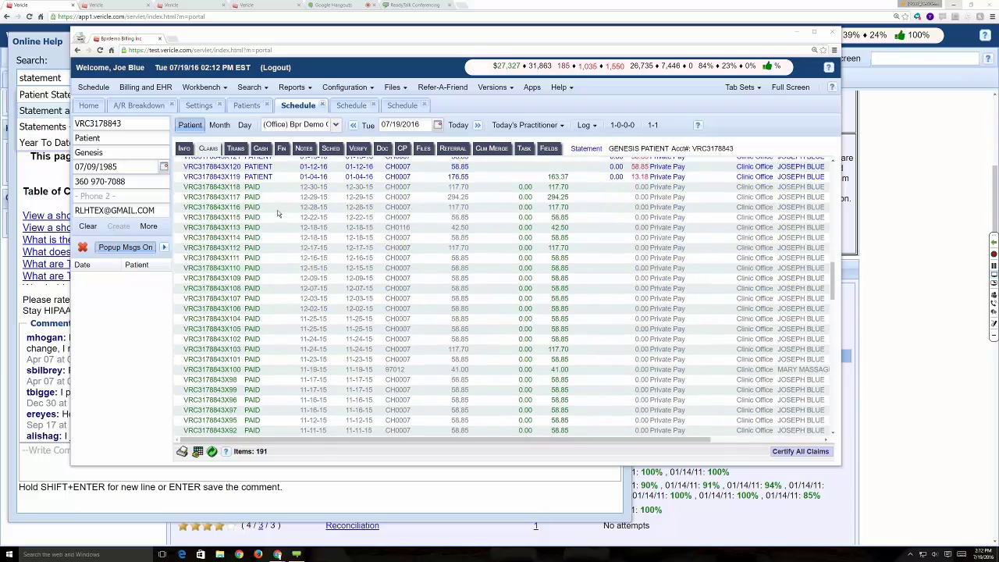
scroll(279, 219, "down", 3)
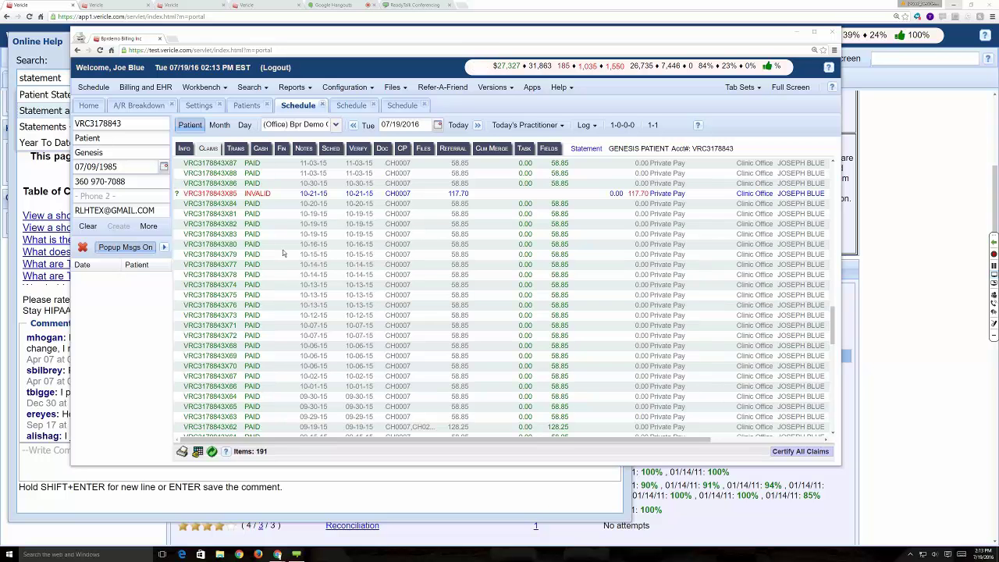
scroll(283, 253, "up", 5)
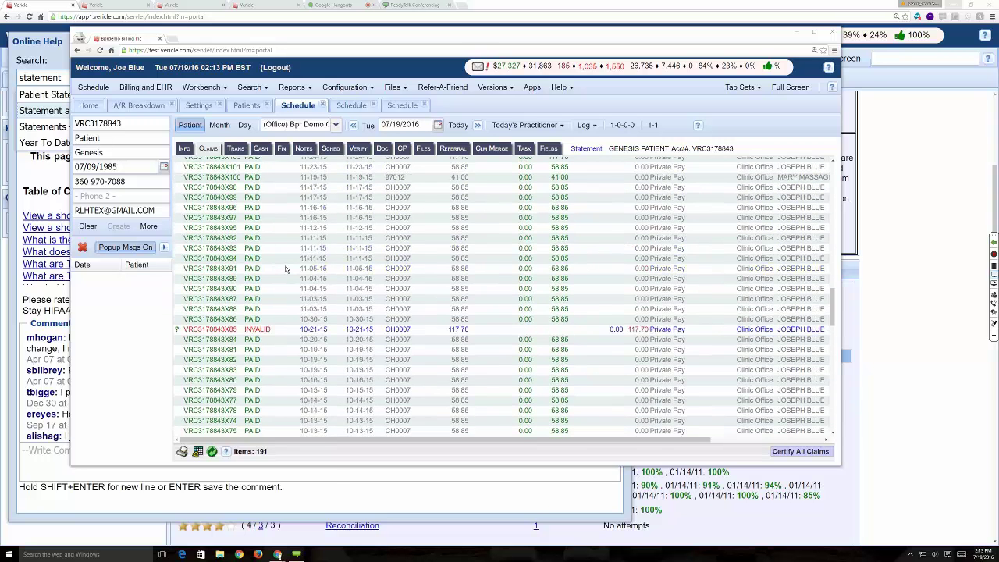
- Post a 10.00 patient copay on the transaction ledger, bringing the balance to 8,299.84
left_click(238, 148)
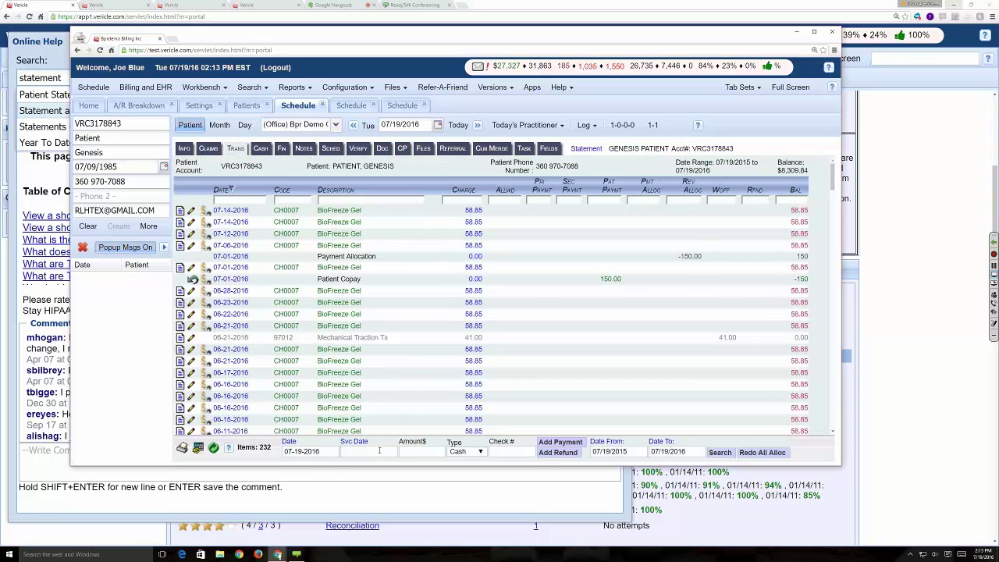
left_click(427, 453)
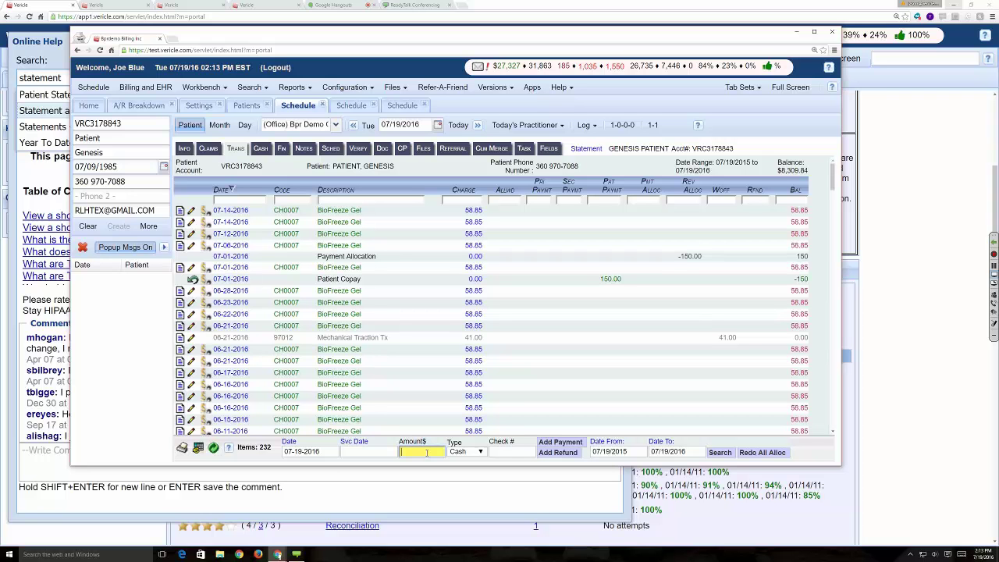
type("10")
left_click(568, 442)
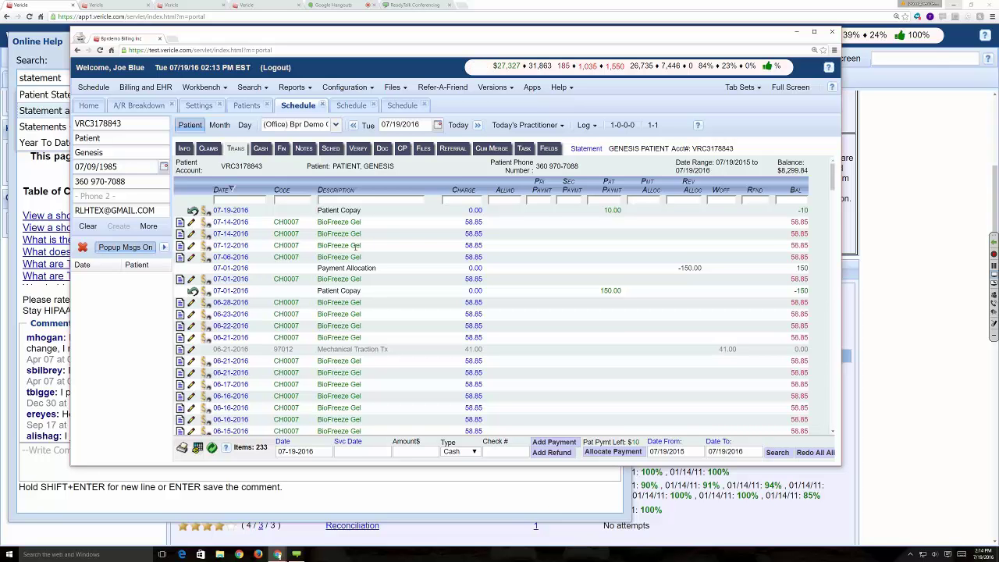
- Open and close the conference Participants panel, then return to the 191-item claims list
left_click(994, 296)
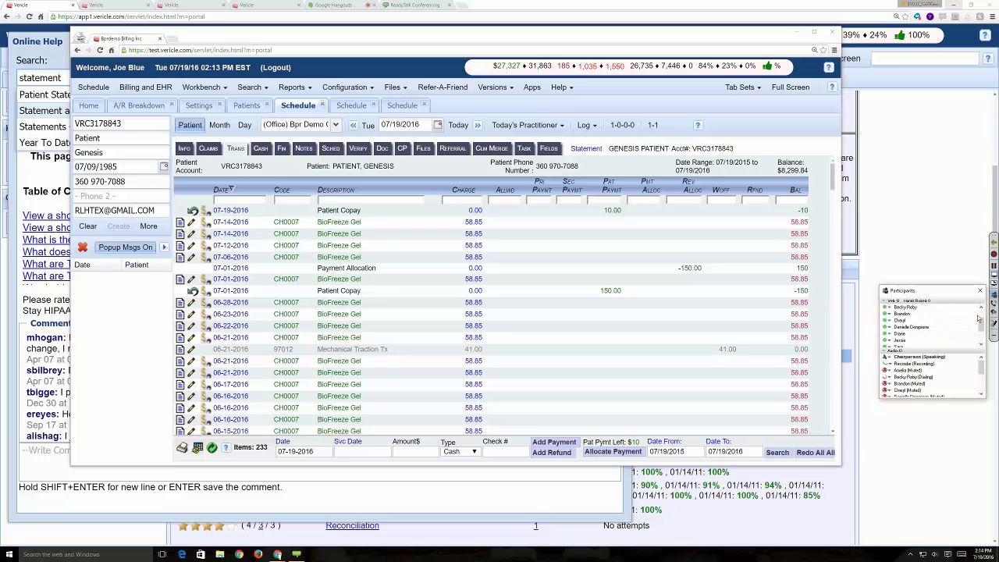
mouse_move(982, 323)
left_mouse_down()
mouse_move(983, 337)
mouse_move(984, 310)
left_mouse_up()
left_click(980, 291)
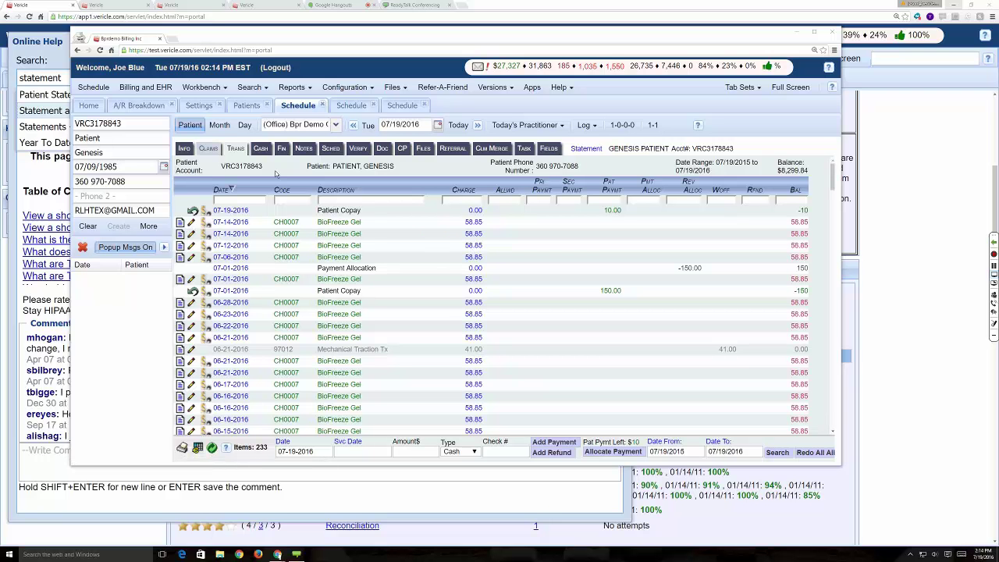
left_click(209, 150)
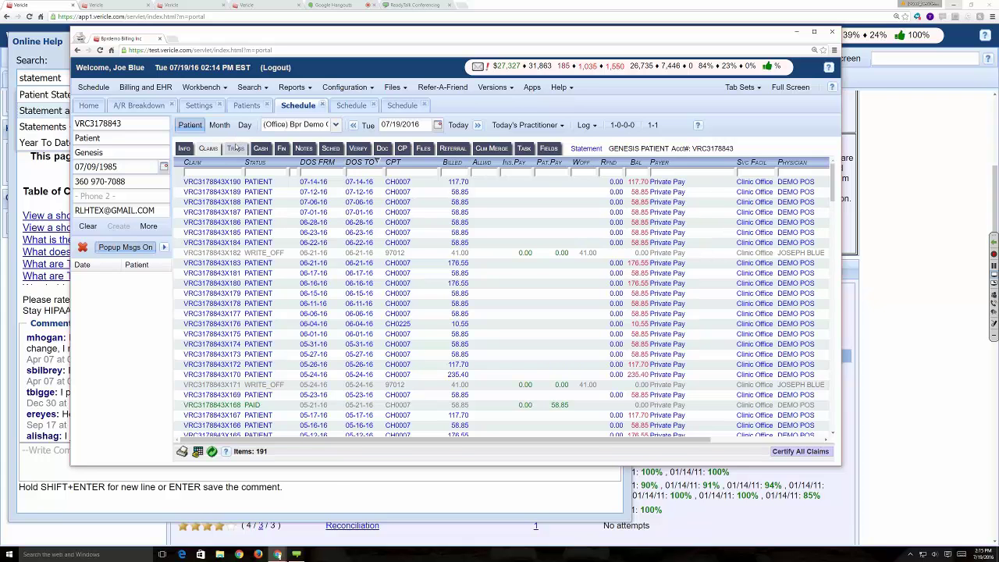
left_click(235, 149)
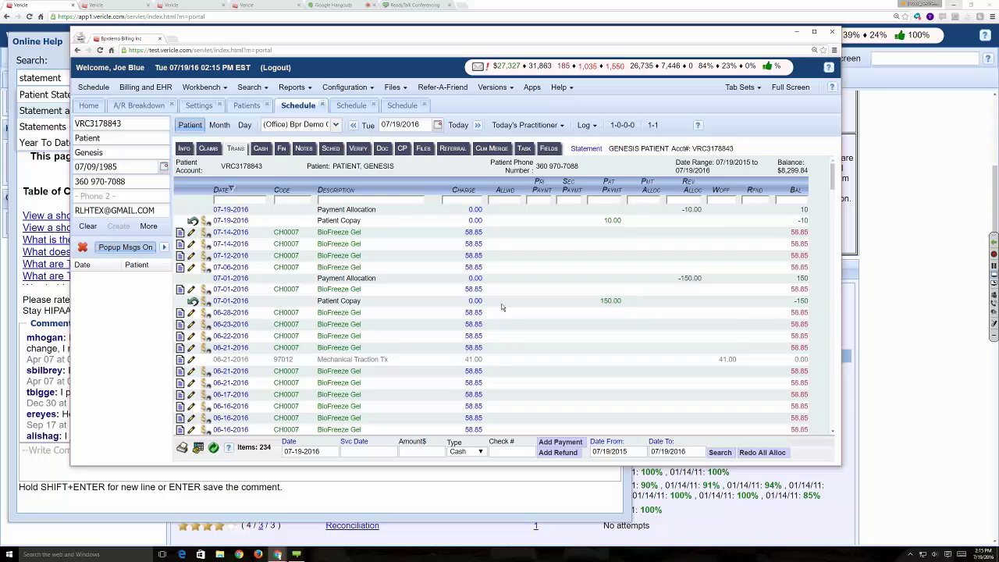
scroll(502, 307, "down", 20)
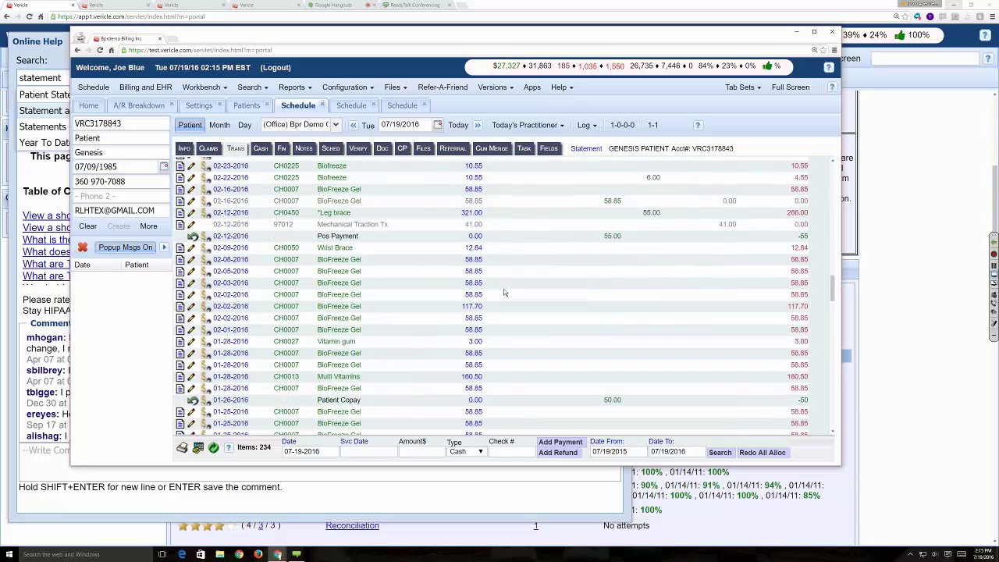
scroll(496, 301, "down", 5)
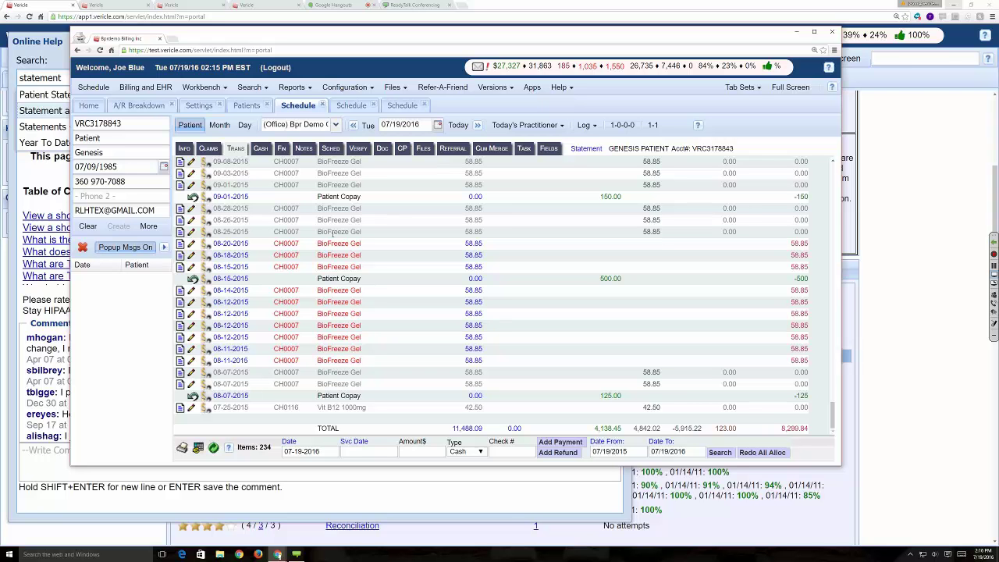
left_click(209, 150)
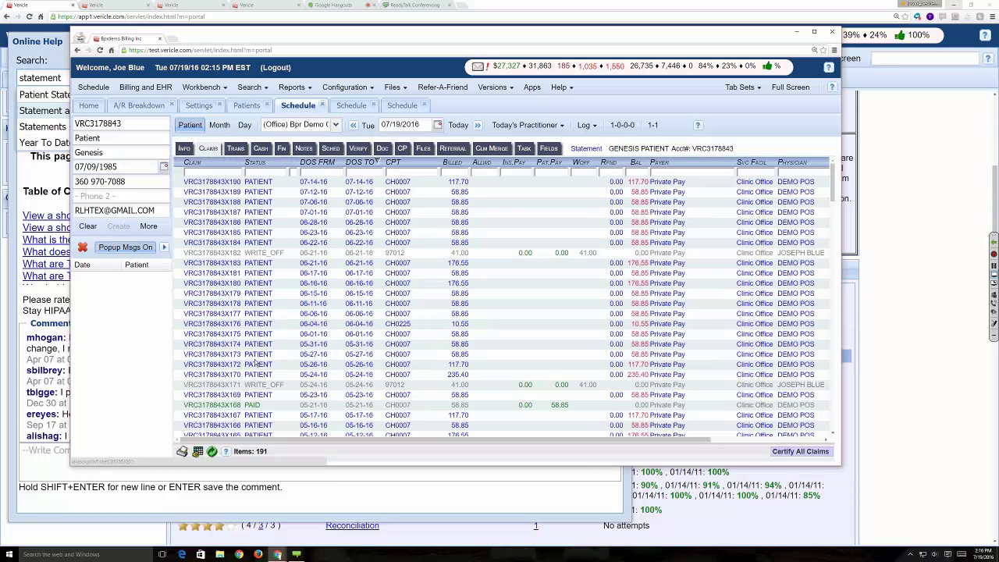
- Open the 07-01-16 claim ticket, view its status choices, then close the ticket window
left_click(259, 213)
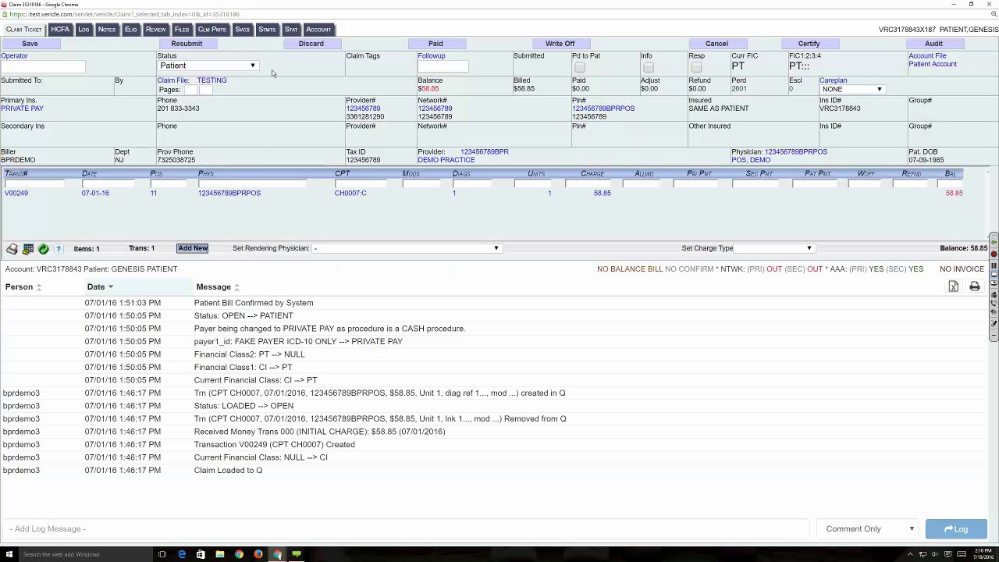
left_click(235, 64)
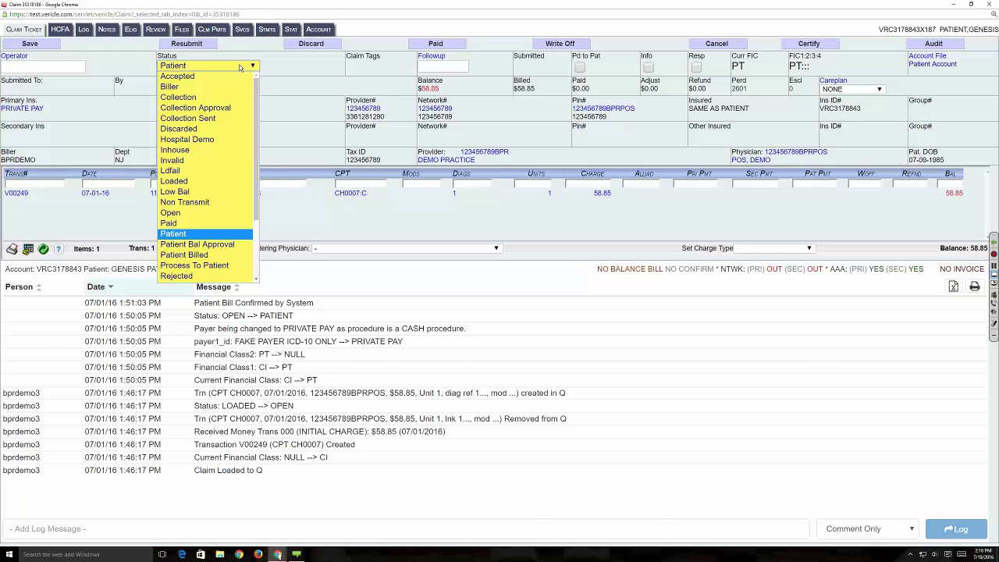
left_click(989, 4)
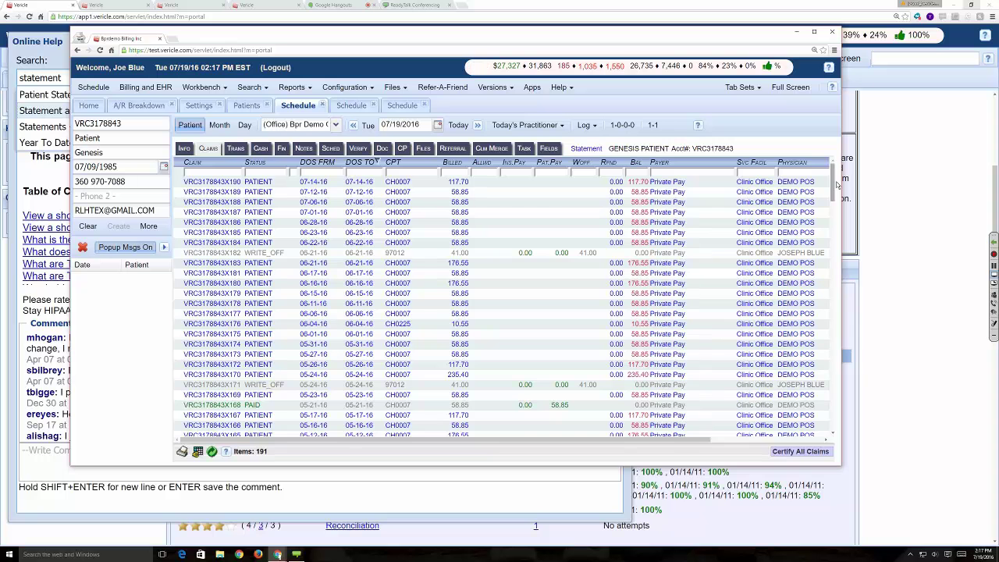
- Scroll the claims list, then show the transaction ledger down to its 11,488.09 charges total
scroll(833, 188, "down", 7)
scroll(834, 189, "down", 6)
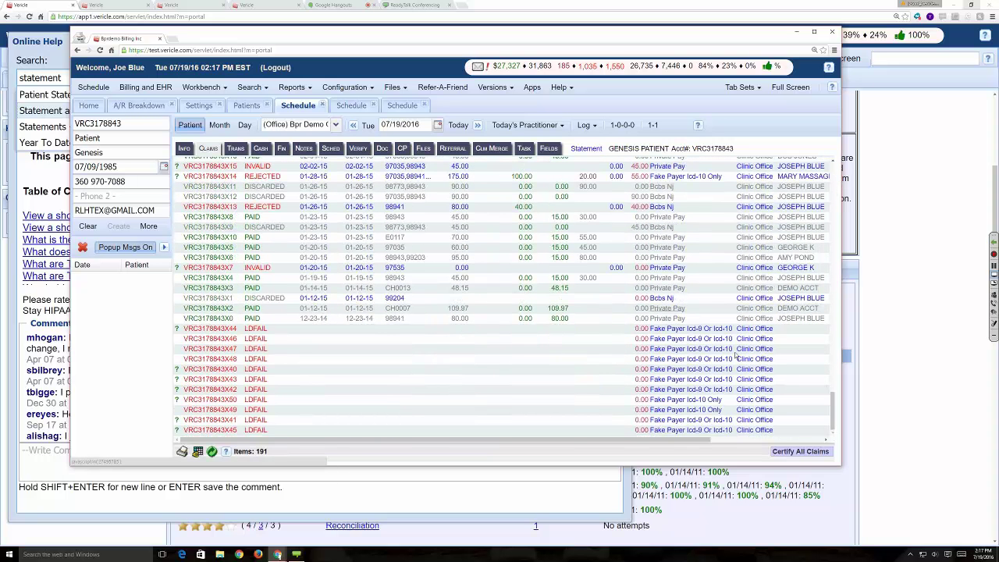
left_click(246, 148)
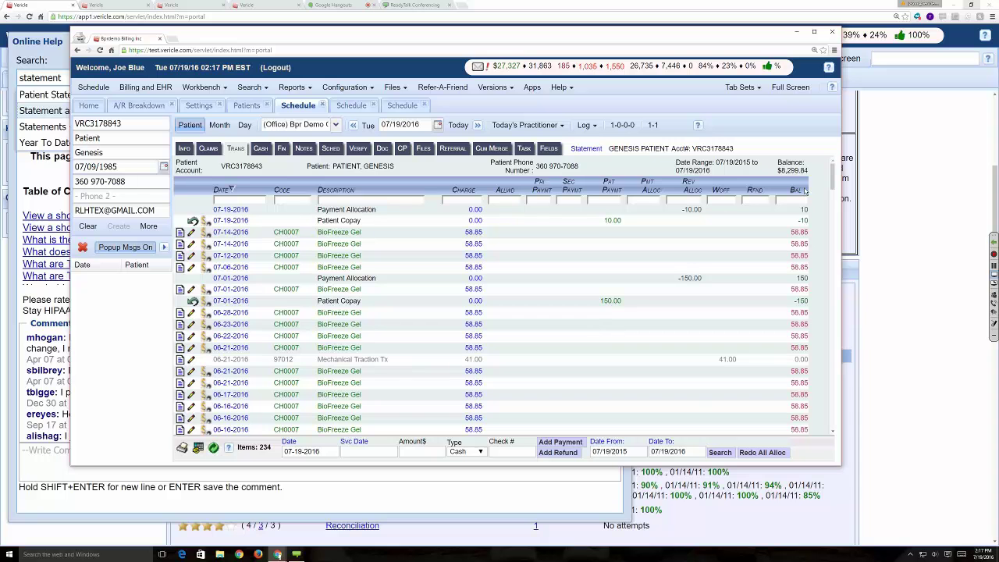
scroll(809, 312, "down", 20)
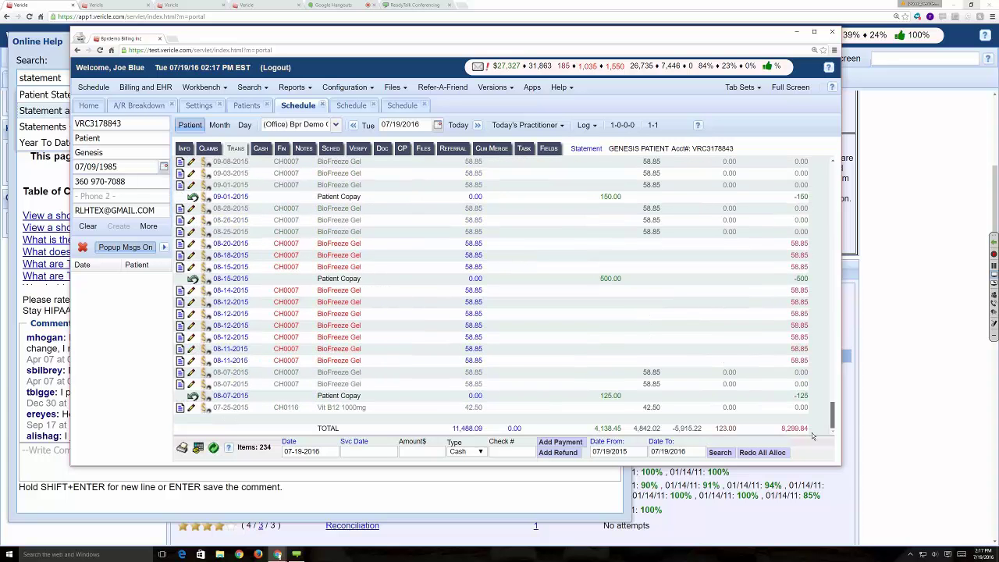
- Post a $1000 cash payment in Amount$, clearing the 1000 mistakenly entered as Check #
left_click(509, 451)
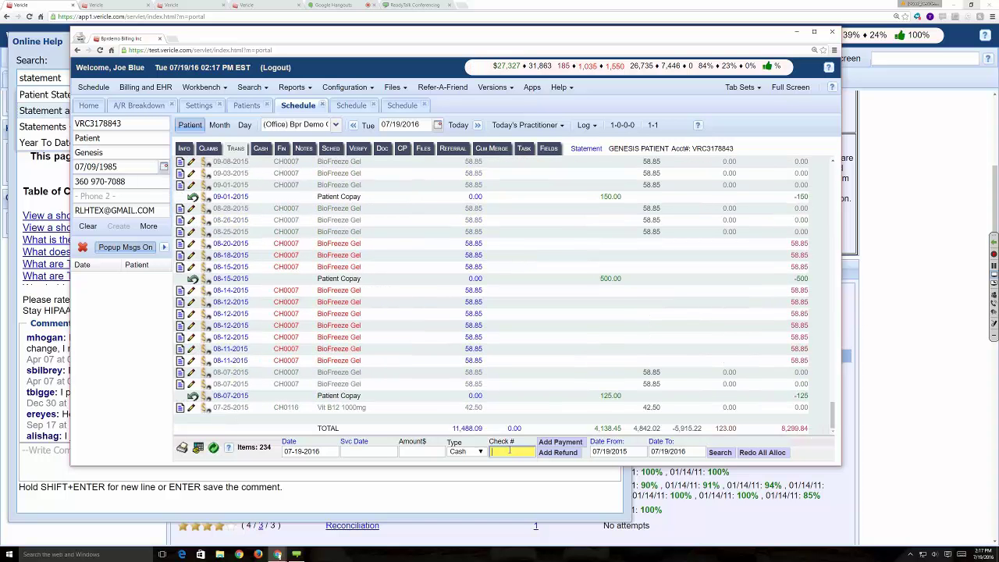
type("1000")
left_click(421, 451)
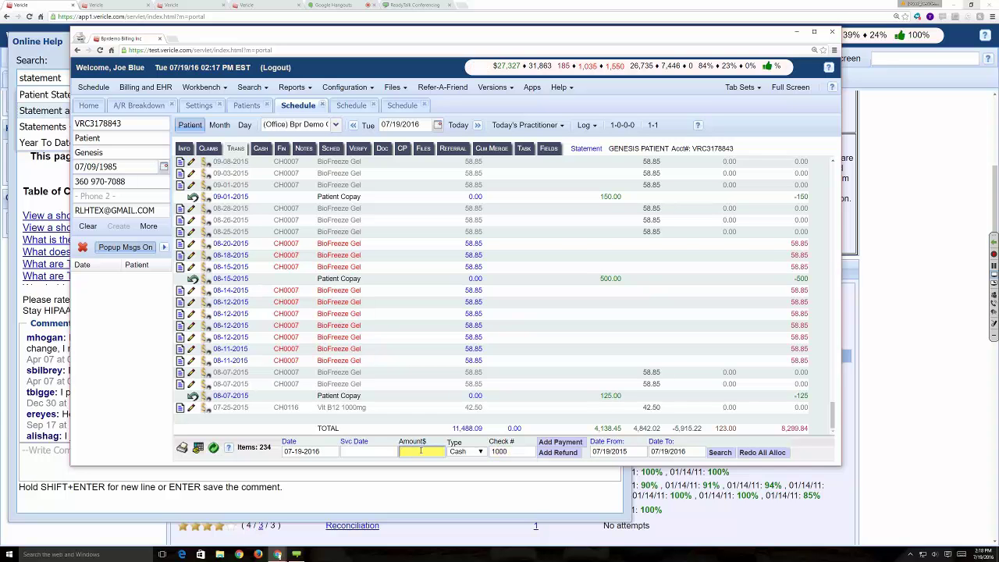
left_click(558, 442)
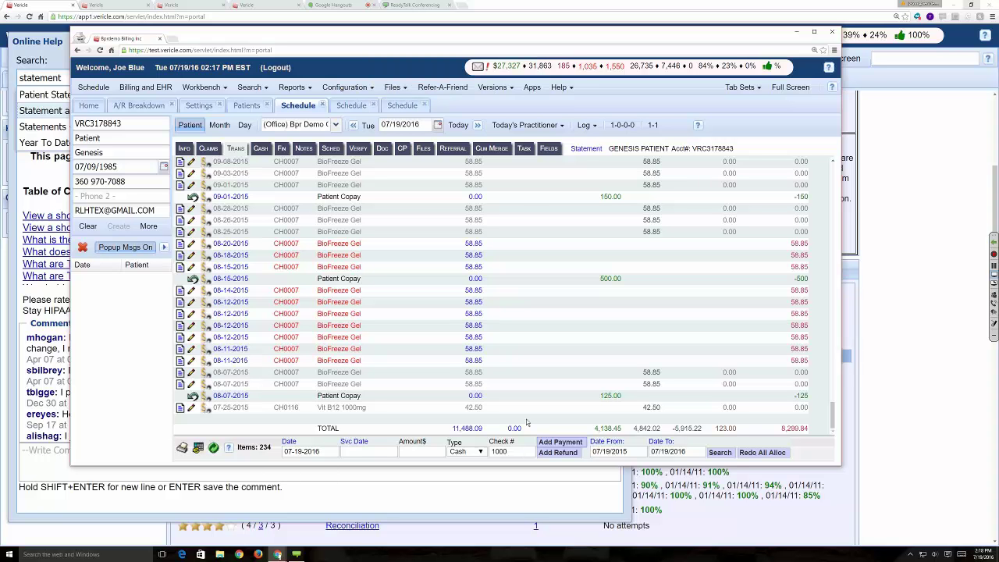
double_click(498, 454)
key("BackSpace")
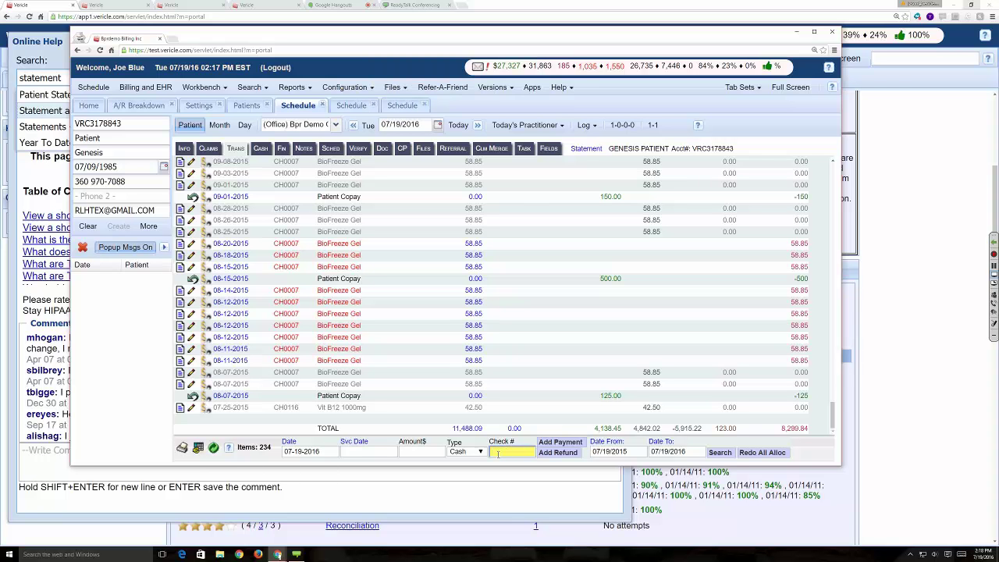
left_click(414, 452)
type("1000")
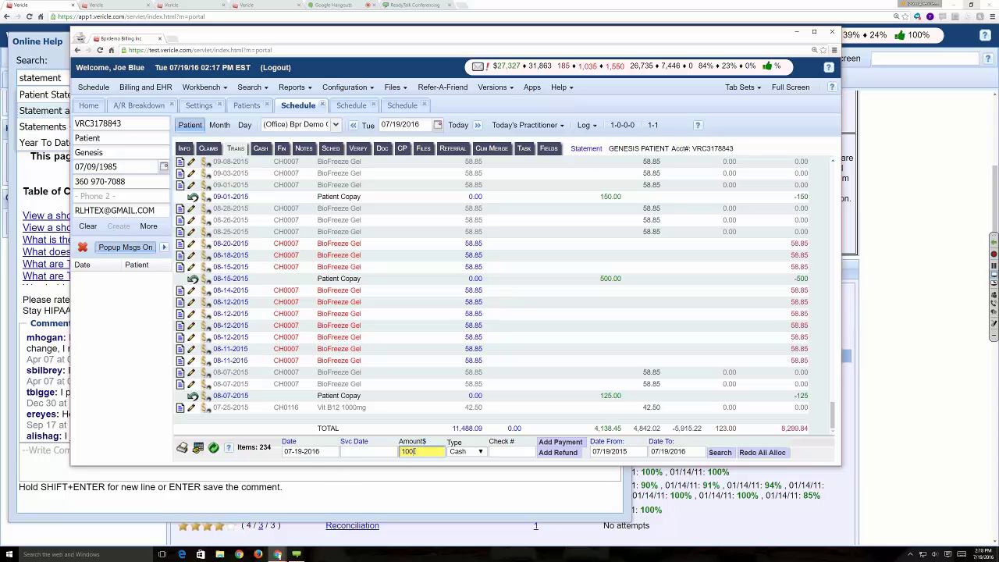
left_click(563, 443)
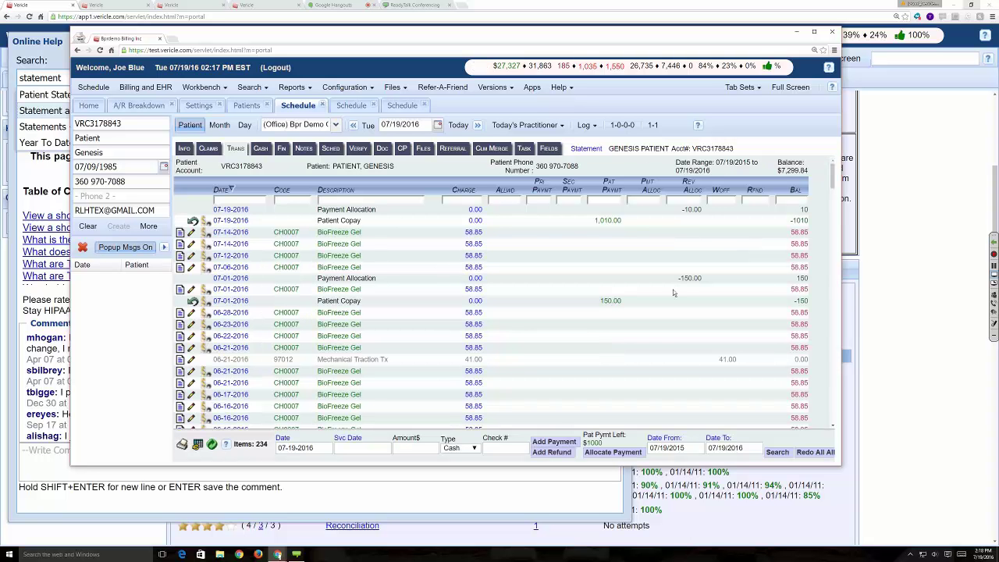
scroll(676, 284, "down", 5)
scroll(675, 290, "down", 10)
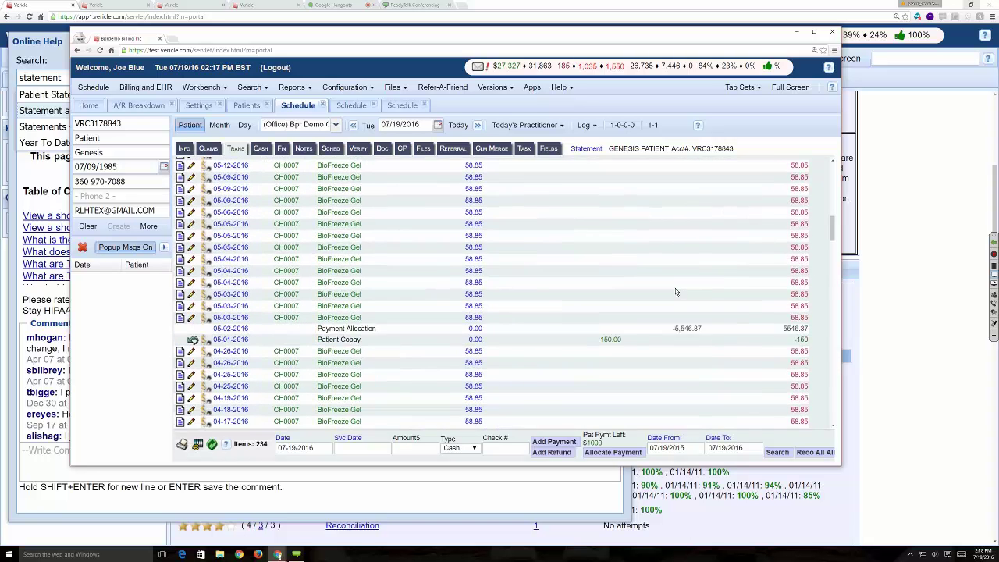
scroll(677, 287, "down", 10)
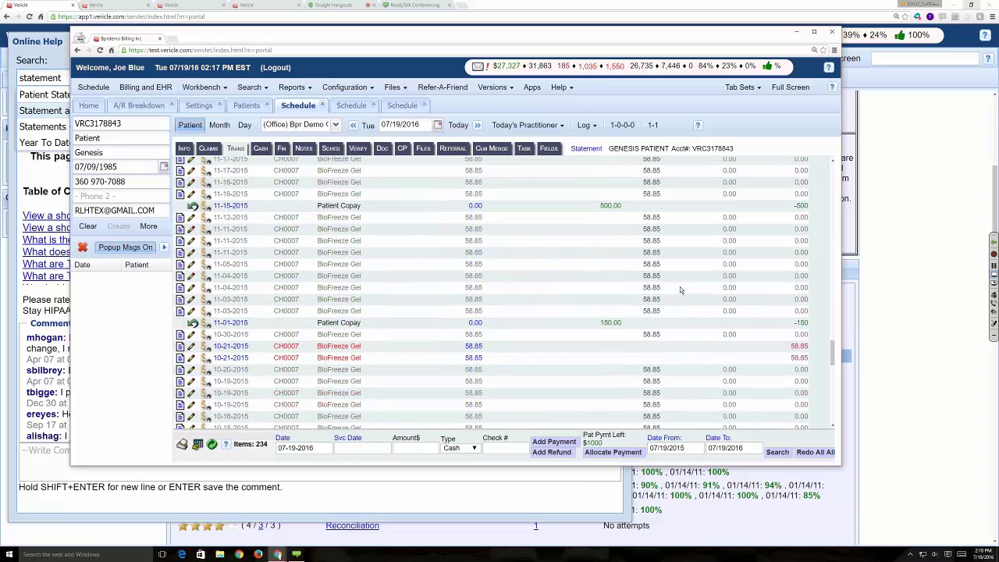
left_click(207, 149)
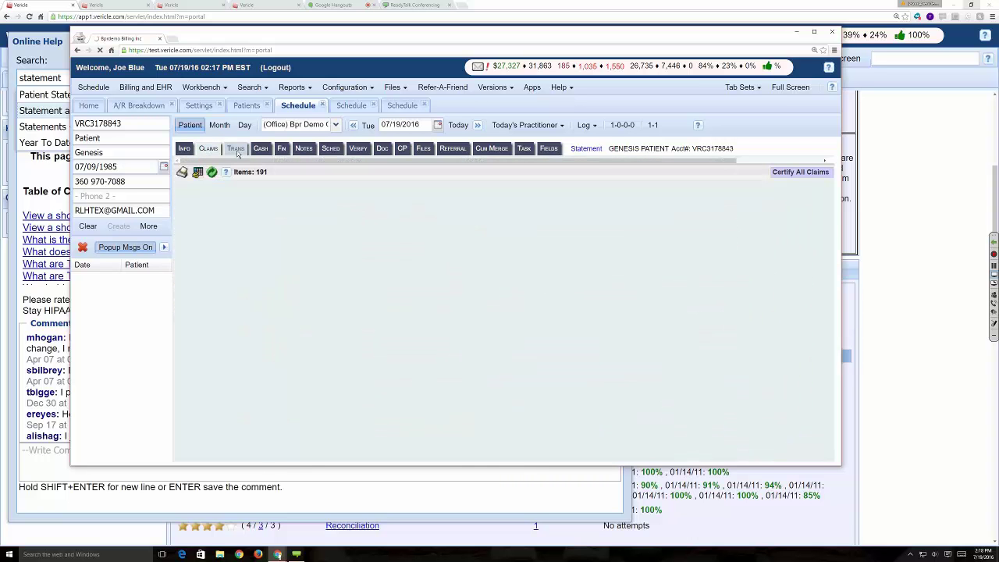
left_click(236, 149)
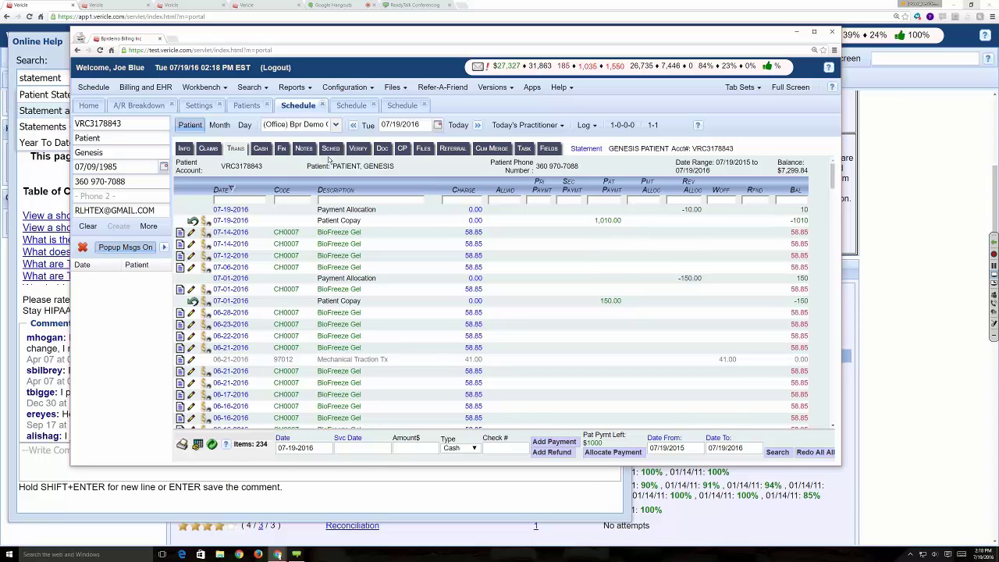
left_click(243, 149)
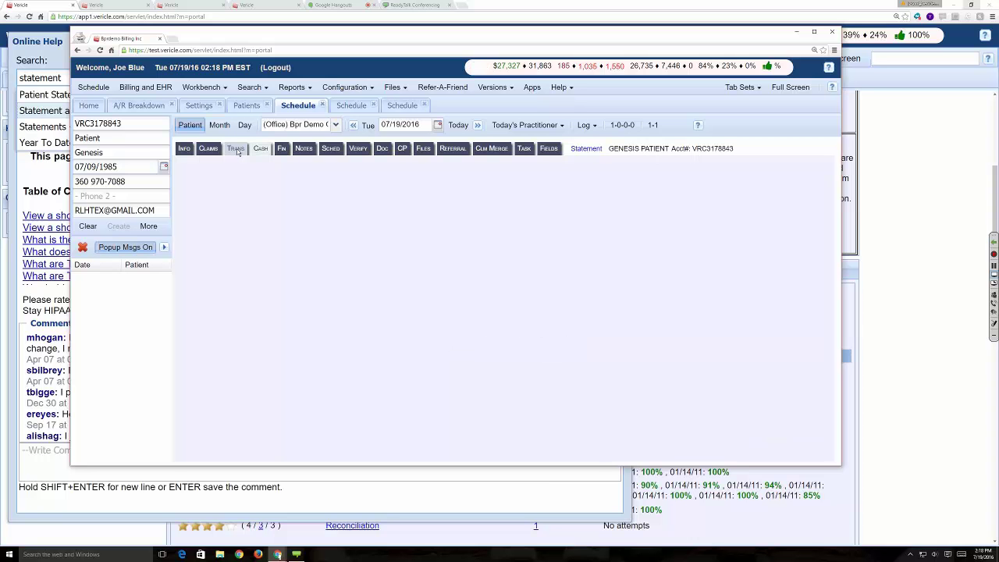
left_click(236, 149)
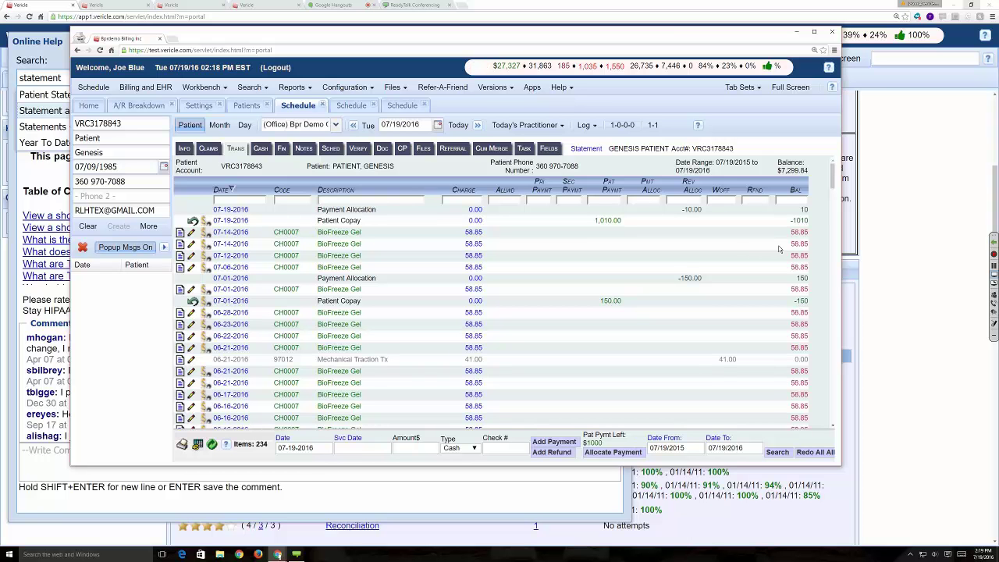
scroll(778, 249, "down", 5)
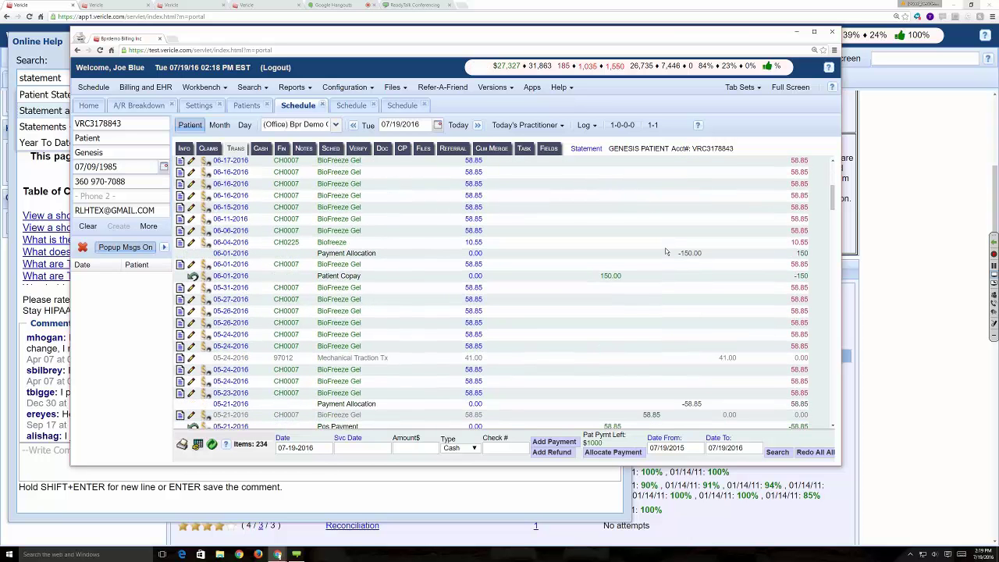
- Reload the ledger via Claims and Trans and scroll to the TOTAL row to verify the 1,000.00 allocation
left_click(208, 149)
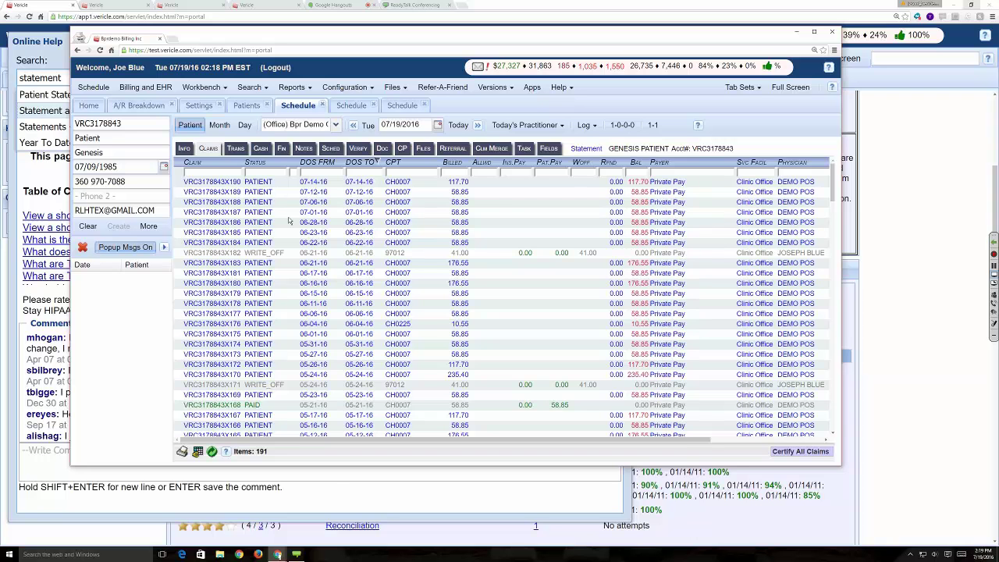
left_click(236, 148)
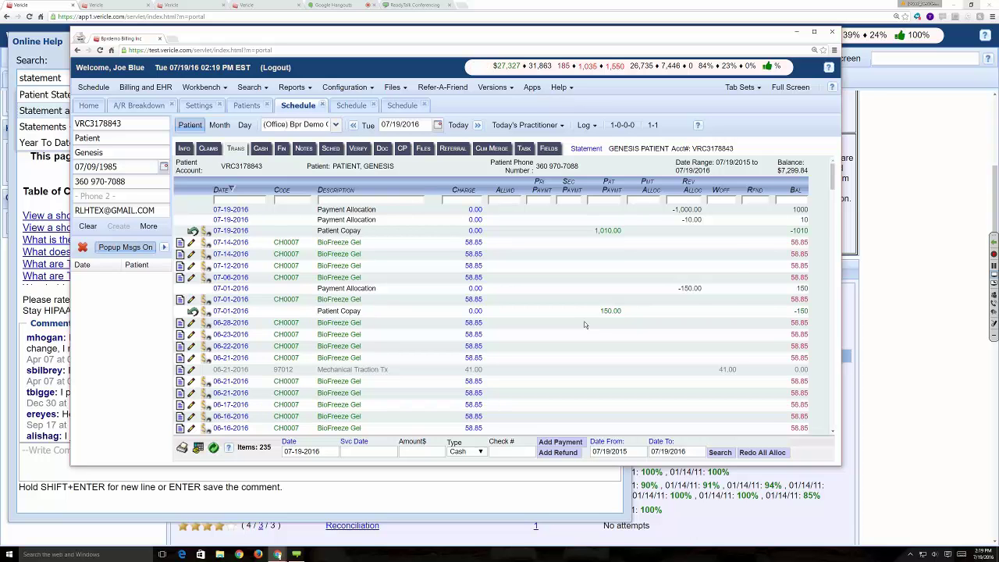
scroll(586, 325, "down", 10)
scroll(590, 325, "down", 15)
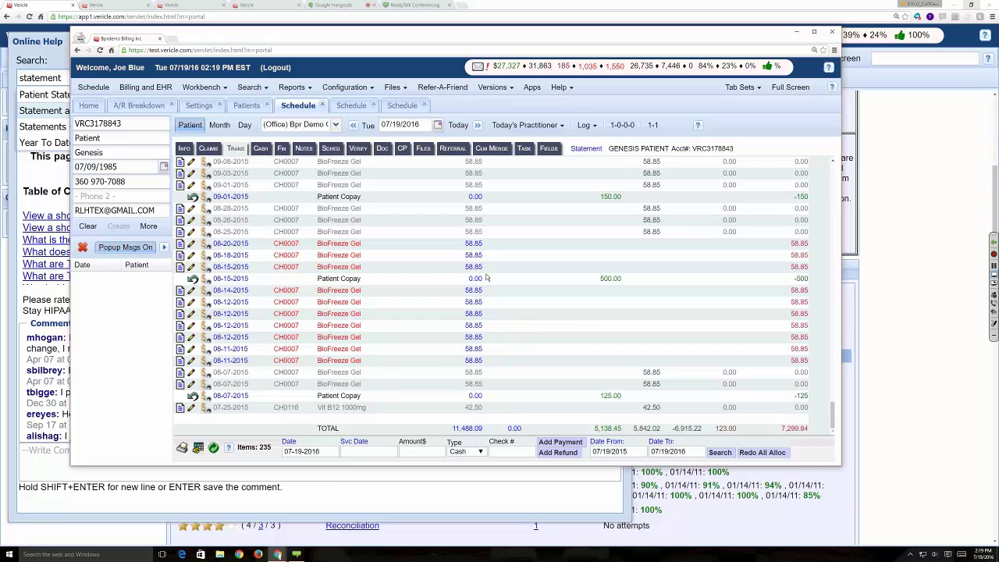
- Open the Claim Ticket for the paid 58.85 claim dated 02-01-16 in the claims list
left_click(207, 148)
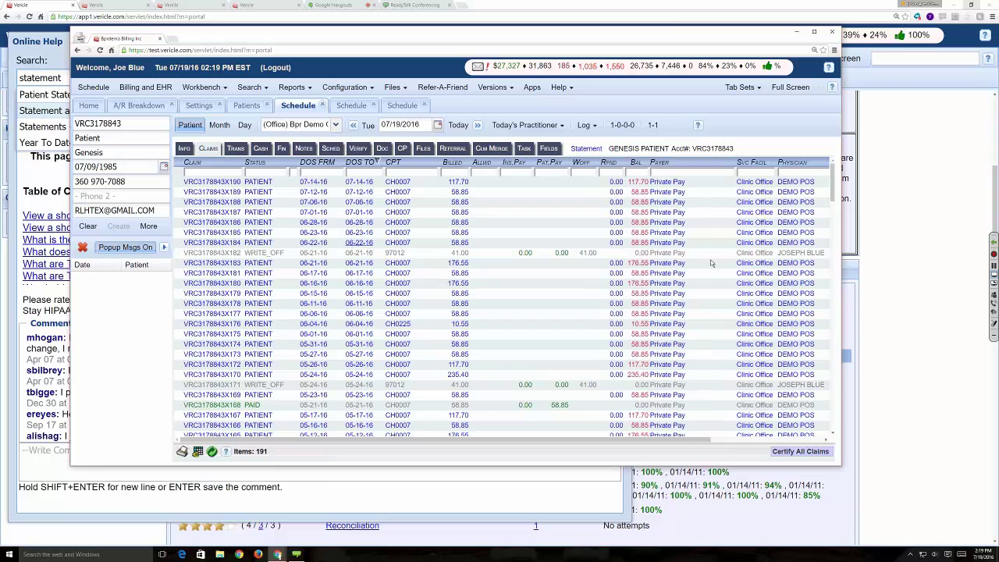
left_click_drag(833, 184, 832, 262)
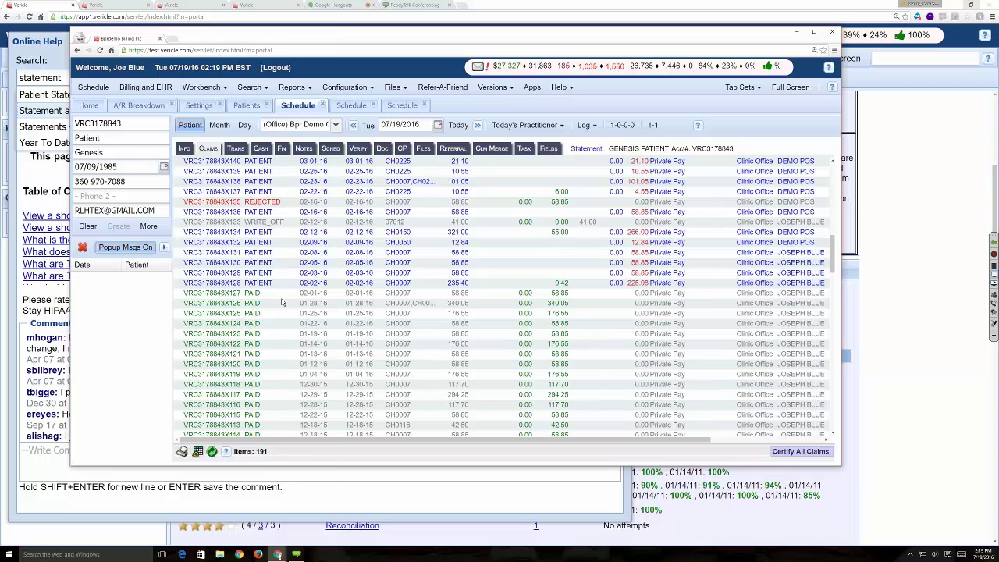
left_click(254, 288)
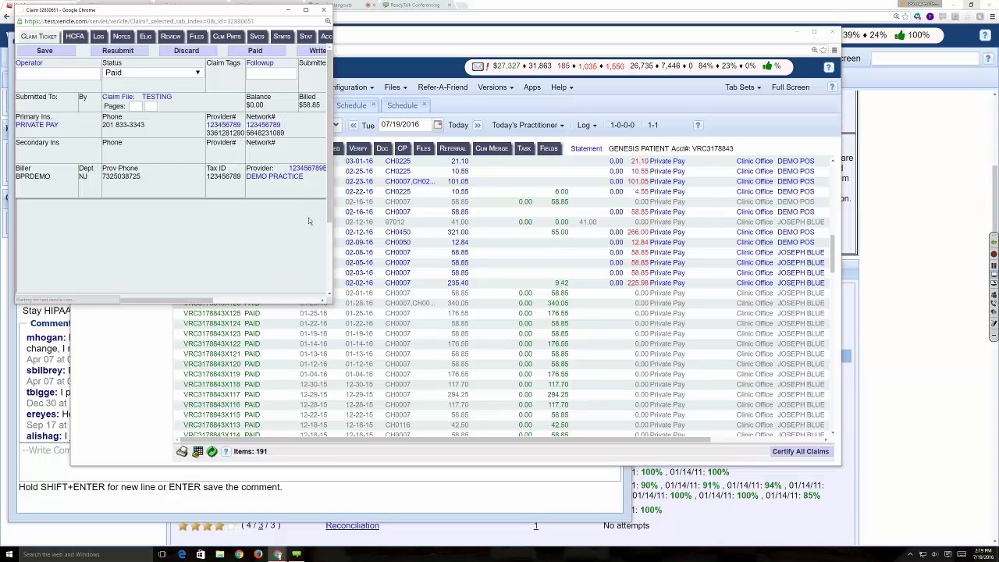
- Maximize the 02-01-16 claim ticket to review its 58.85 allocation log, then close it
left_click(306, 10)
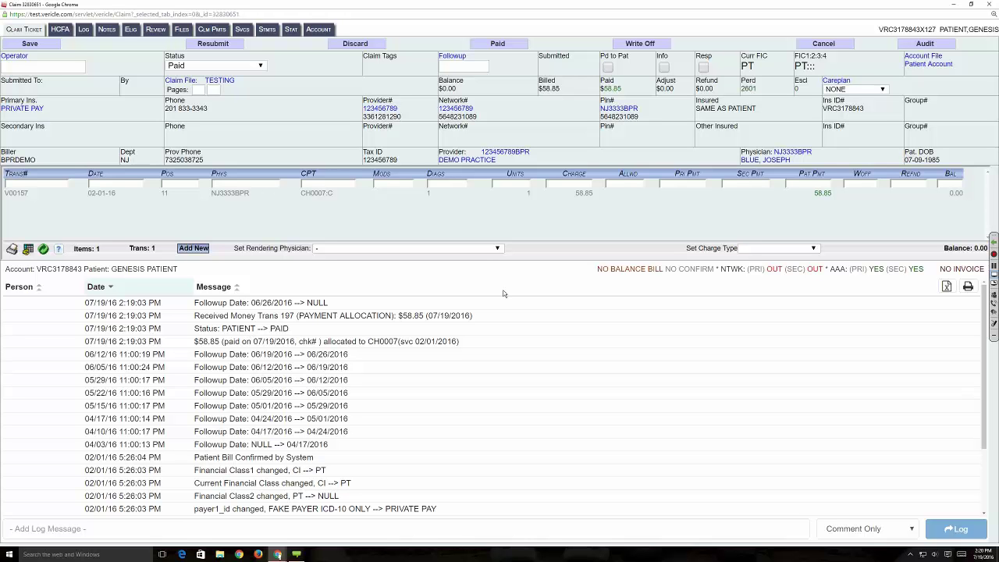
left_click(989, 5)
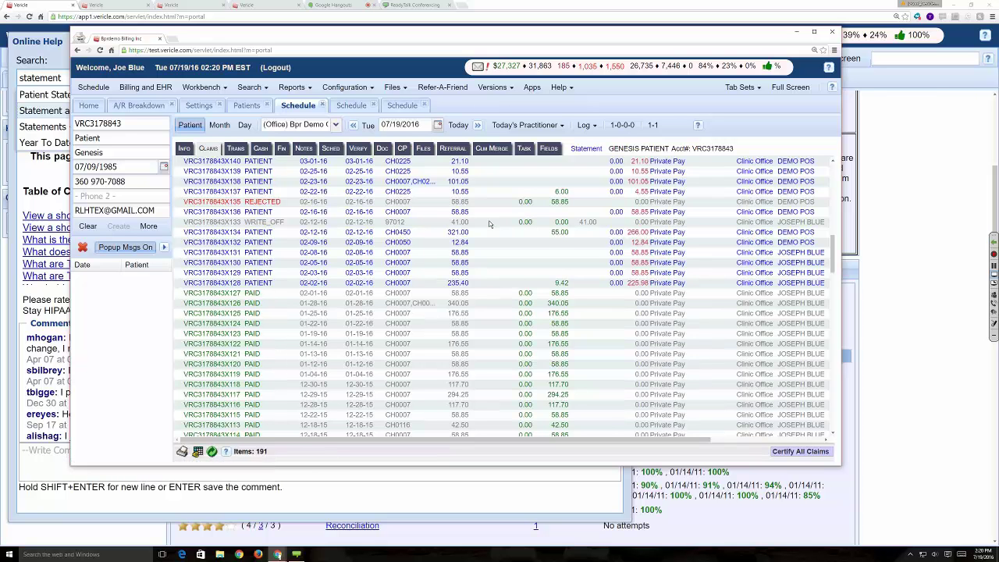
scroll(484, 228, "down", 5)
scroll(508, 228, "down", 1)
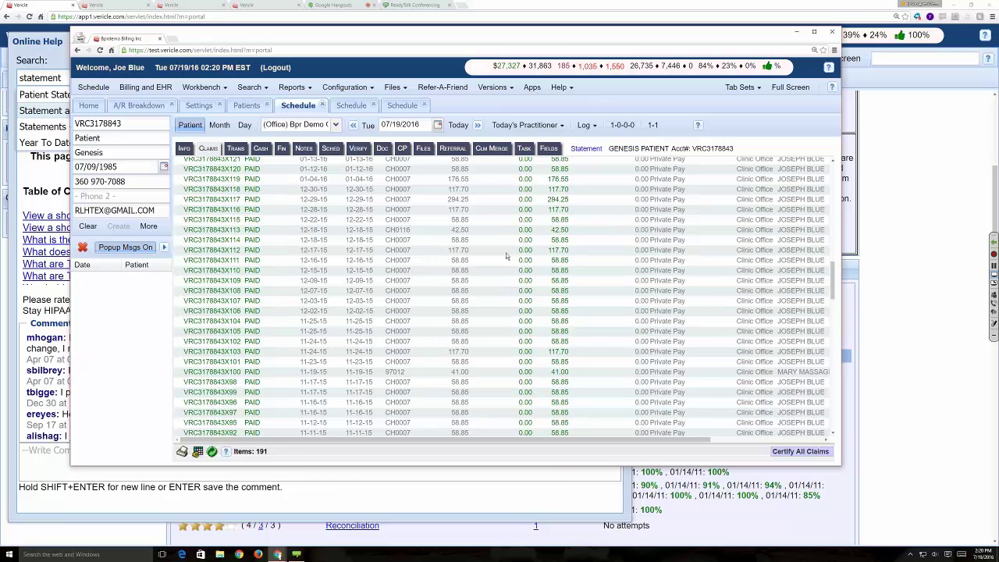
left_click(235, 148)
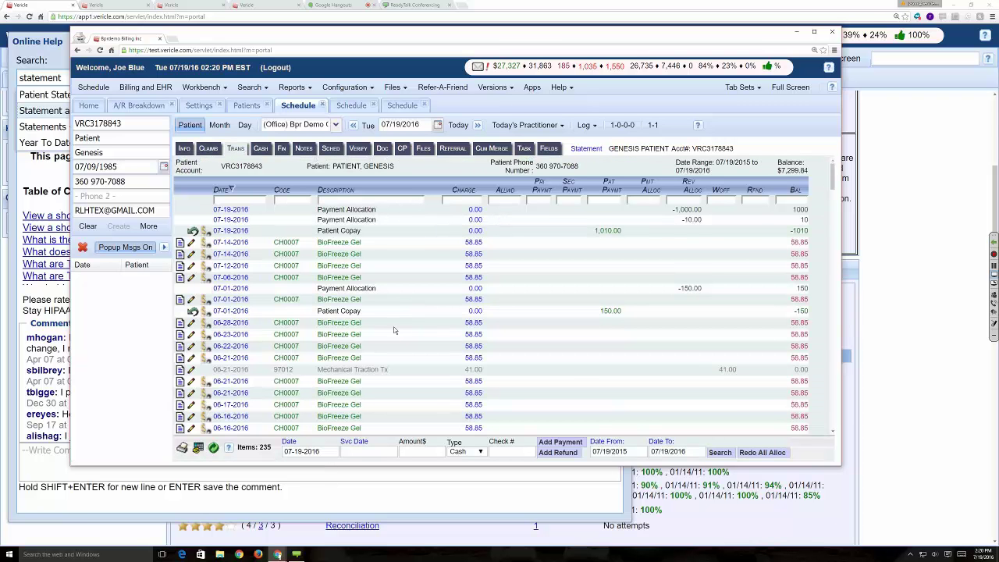
left_click(366, 452)
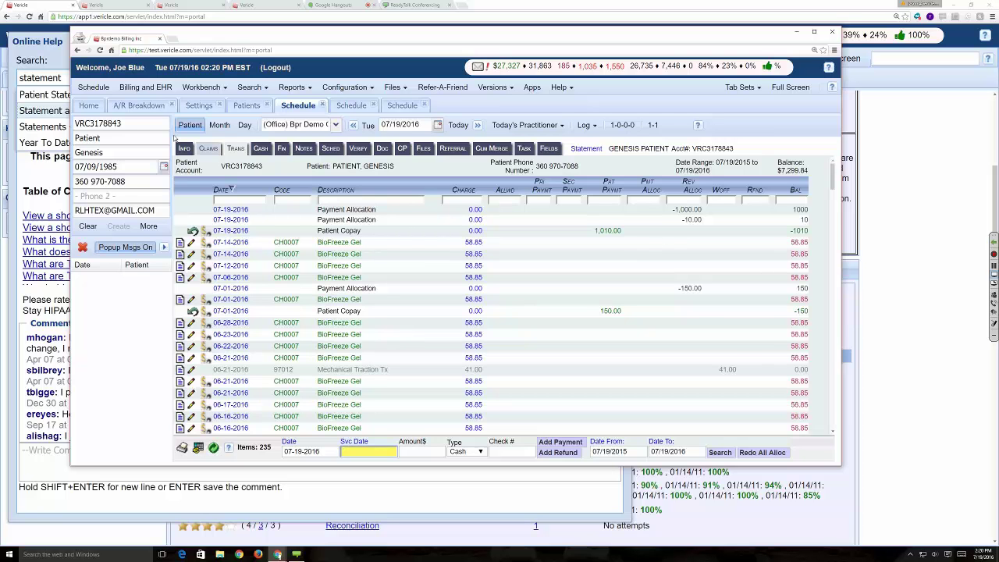
left_click(208, 148)
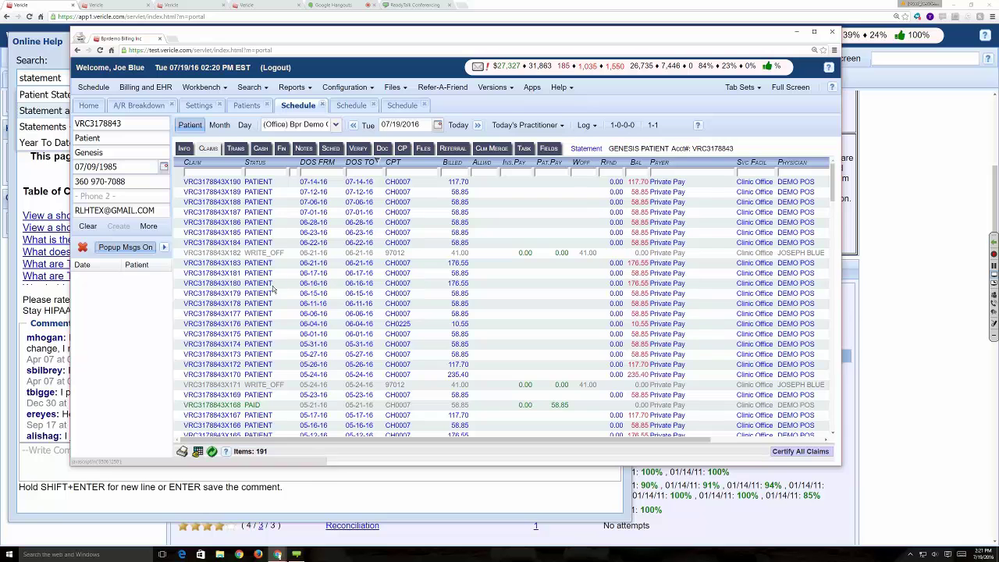
- On the Trans tab, post a $40 cash patient payment with service date 06-16-2016
left_click(235, 148)
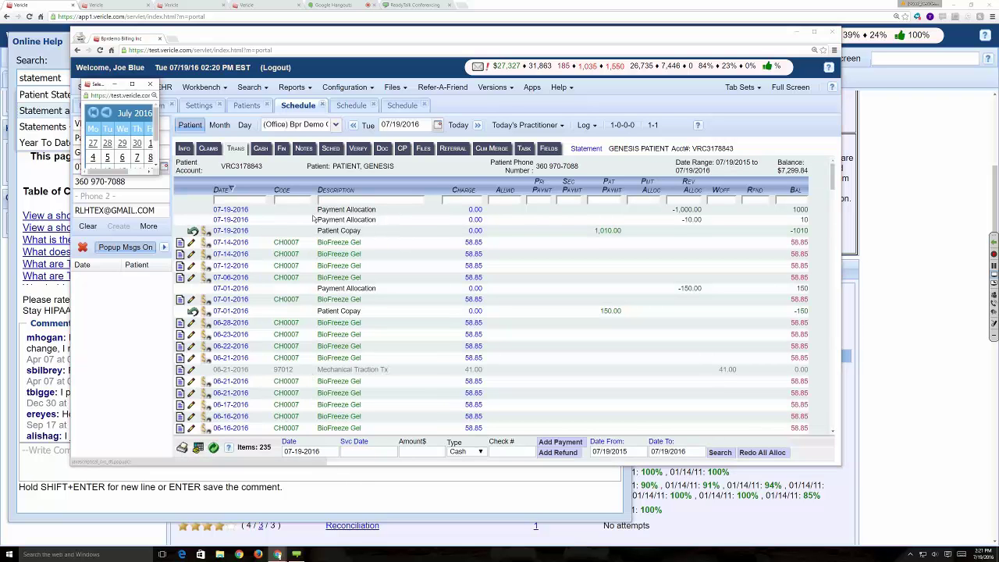
left_click(354, 442)
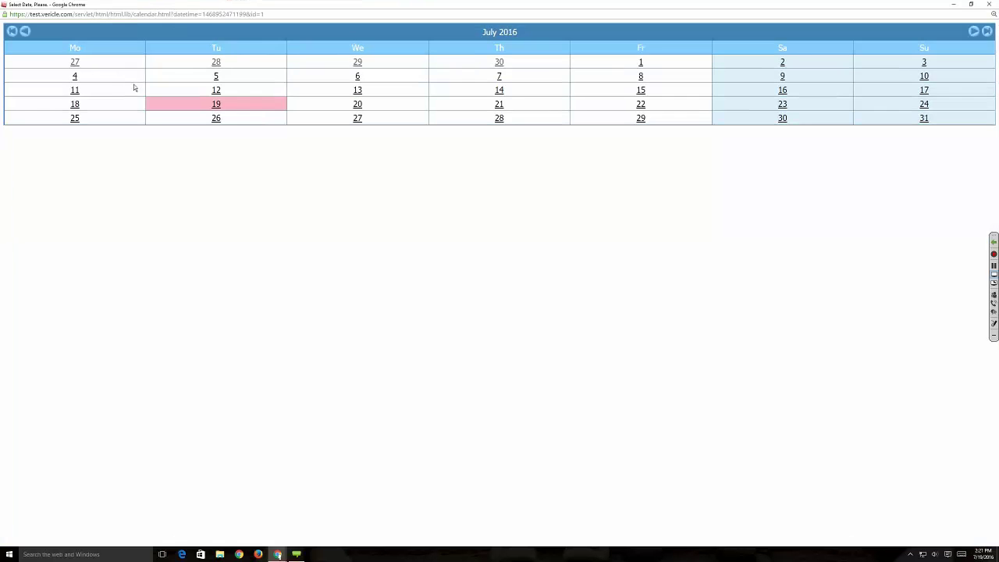
left_click(24, 31)
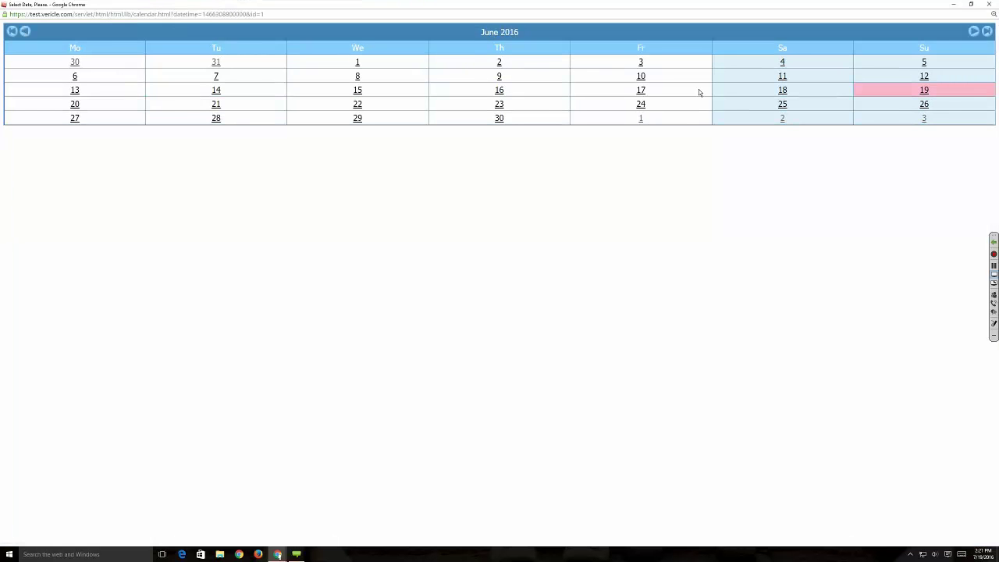
left_click(500, 90)
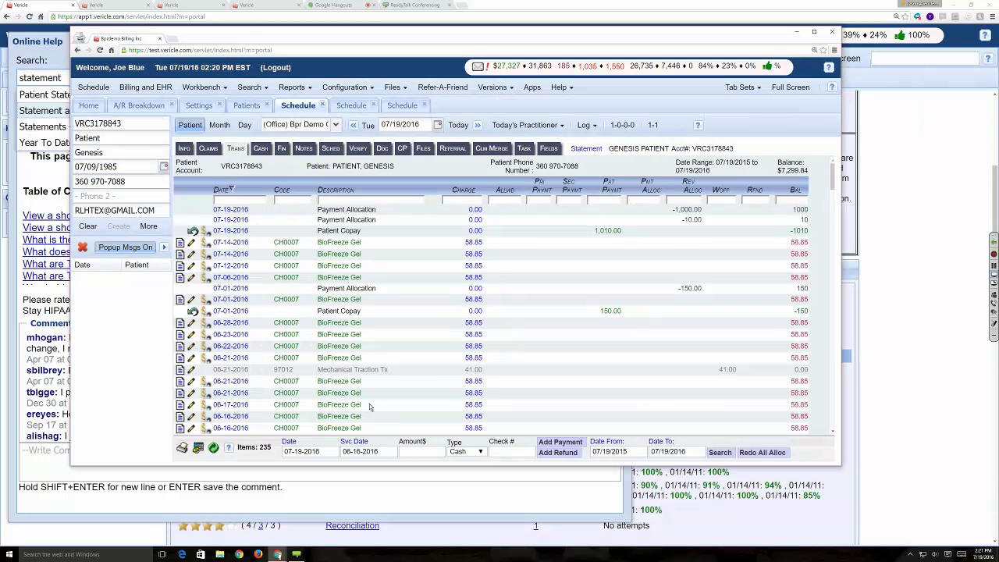
left_click(418, 452)
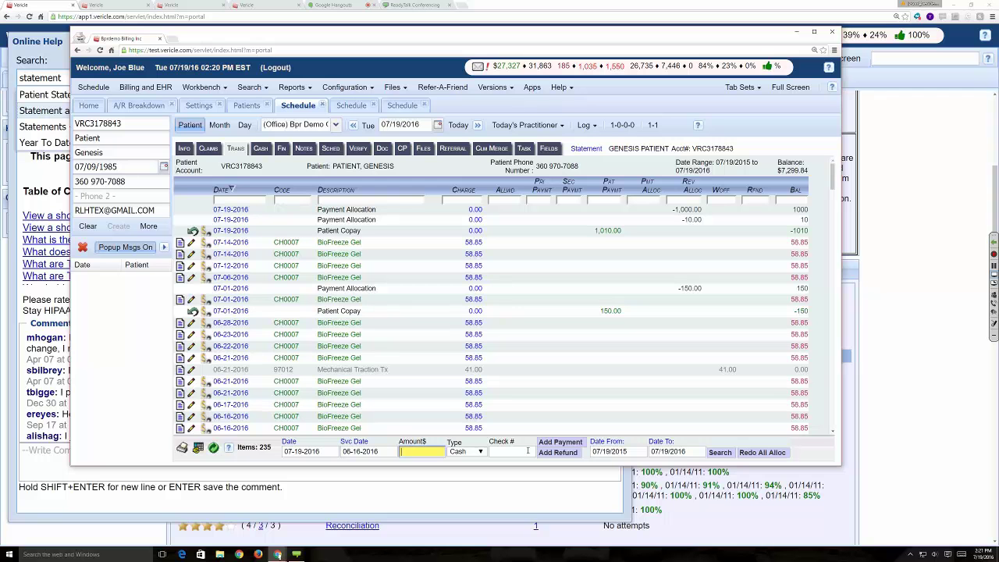
type("40")
left_click(563, 443)
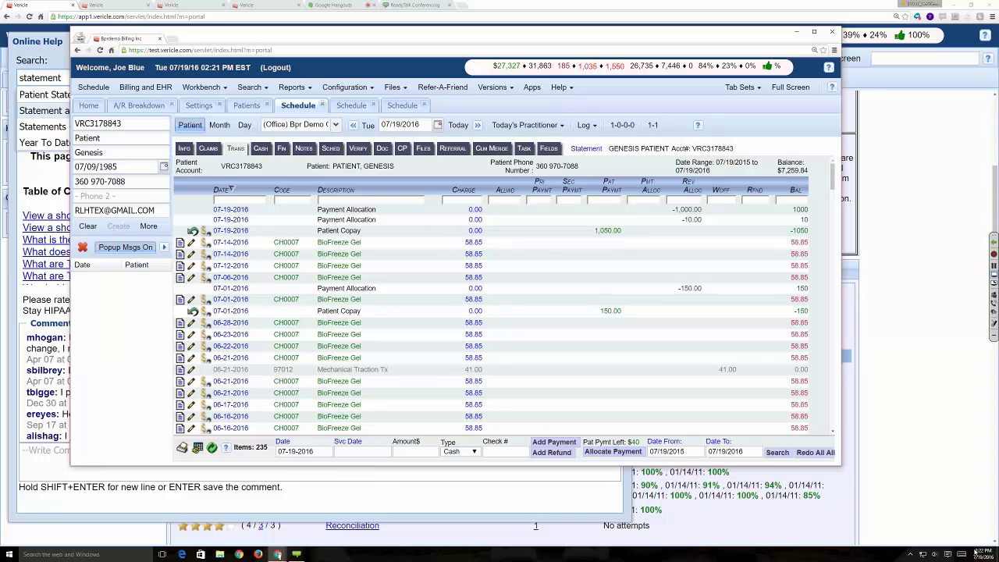
left_click(994, 311)
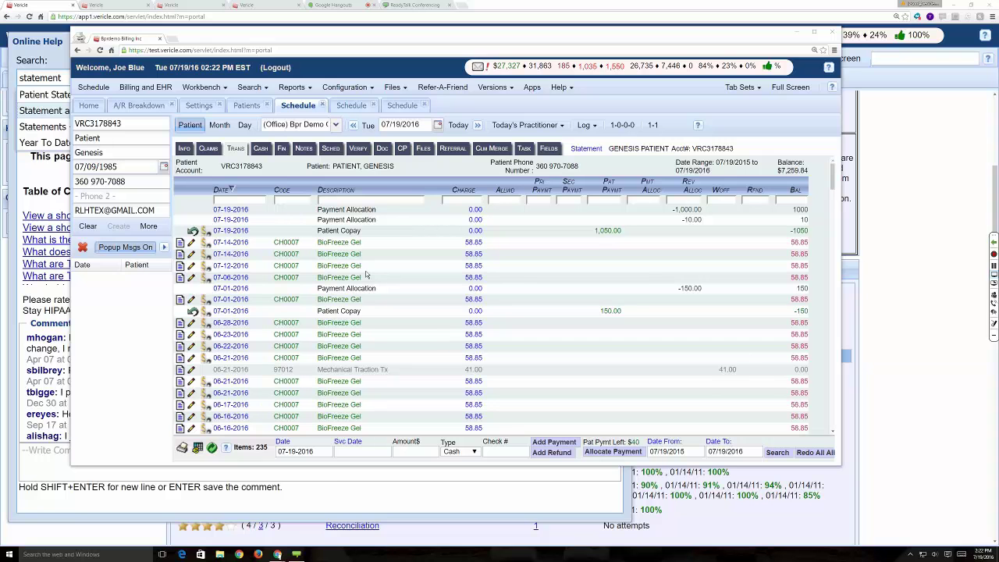
- Open the patient statement and scroll through its charges to the 4,963.22 total and notes
left_click(579, 149)
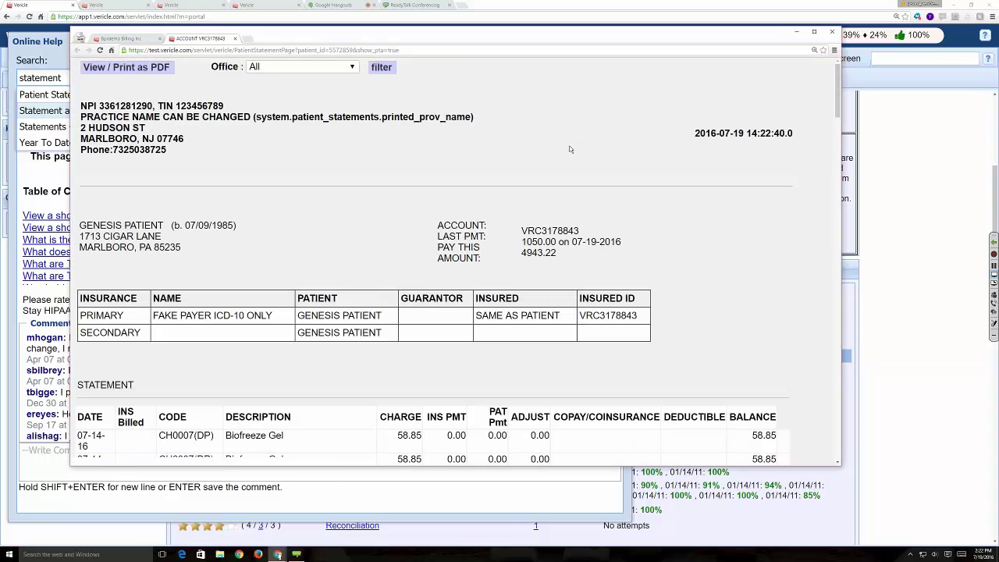
scroll(536, 163, "down", 1)
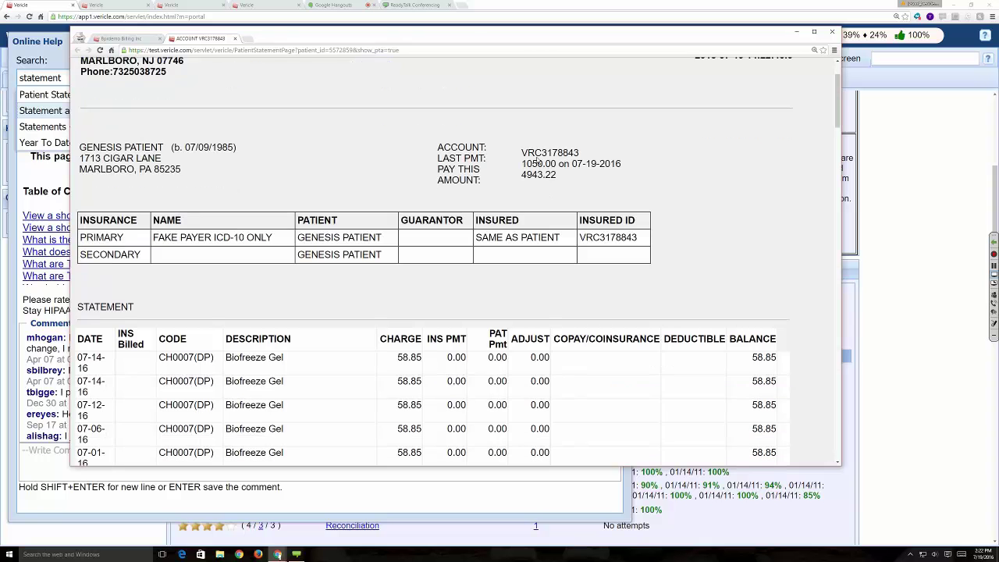
scroll(540, 159, "down", 1)
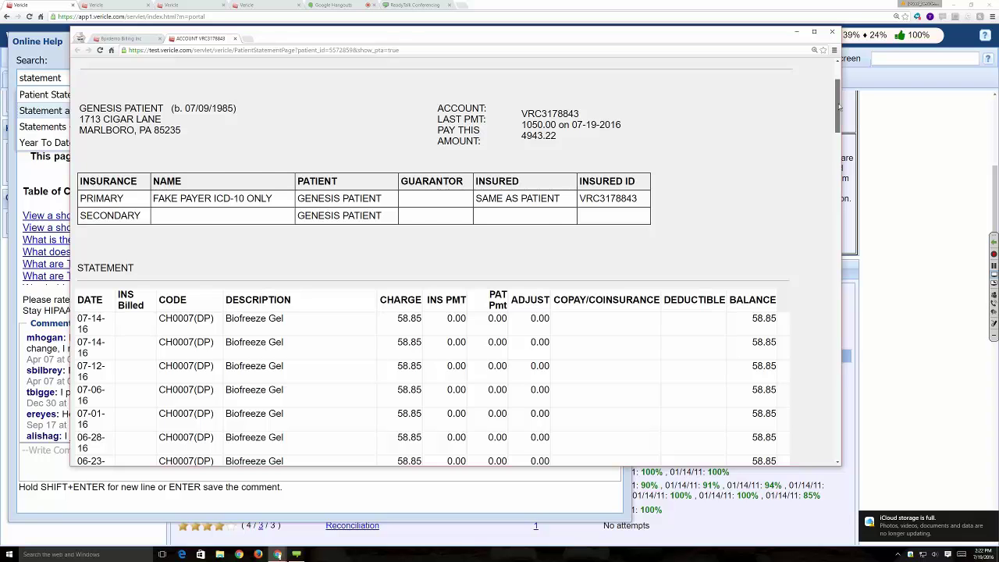
mouse_move(838, 86)
left_mouse_down()
mouse_move(850, 304)
mouse_move(838, 424)
mouse_move(838, 92)
left_mouse_up()
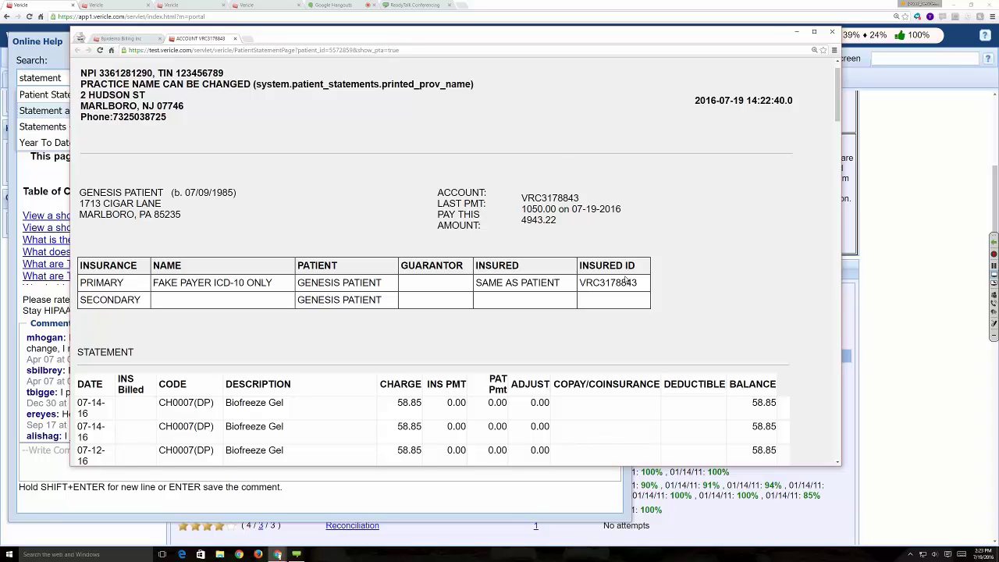
left_click_drag(835, 96, 839, 431)
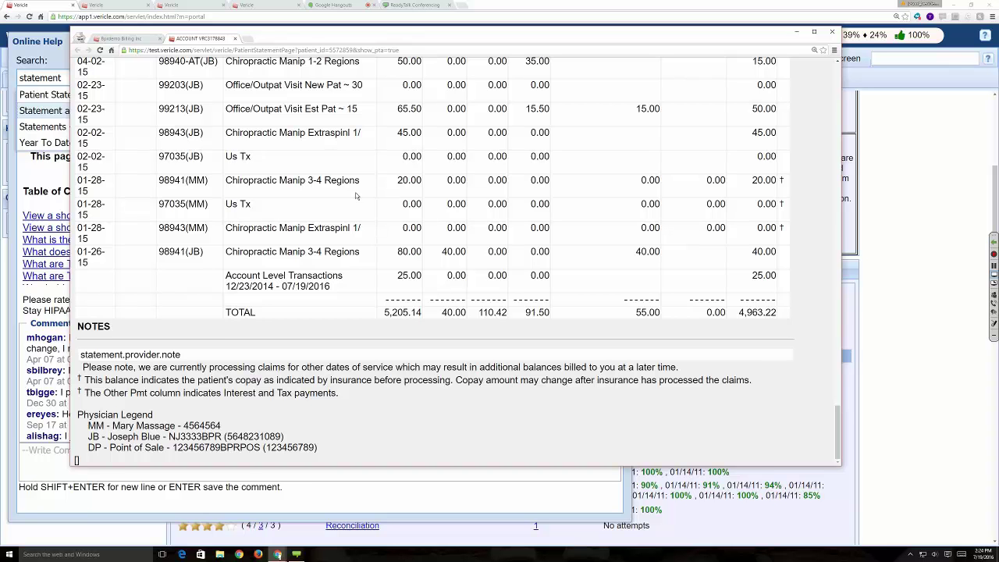
scroll(355, 196, "up", 3)
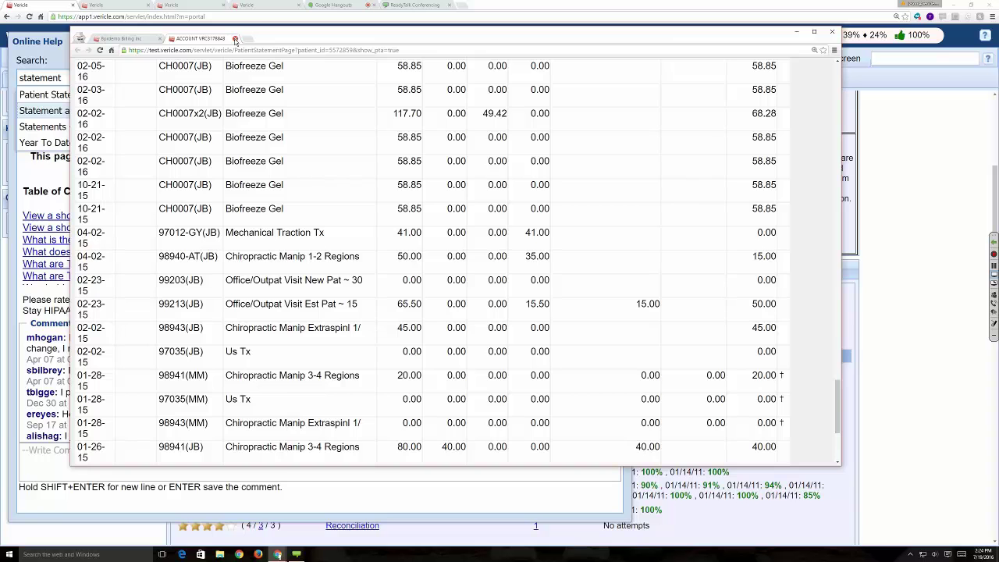
- Close the statement tab to return to the patient's ledger, dismissing the meeting participants list
left_click(235, 39)
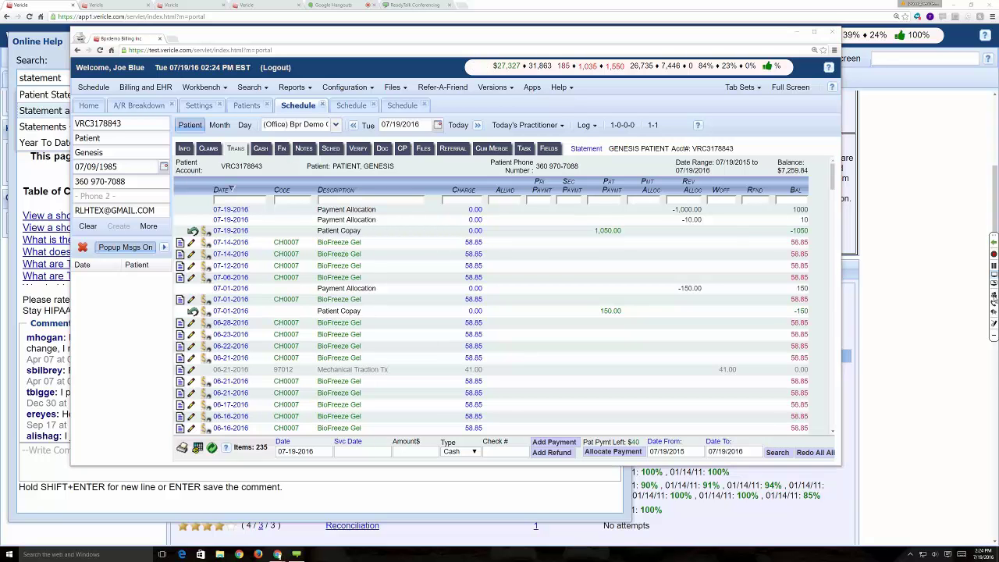
left_click(993, 295)
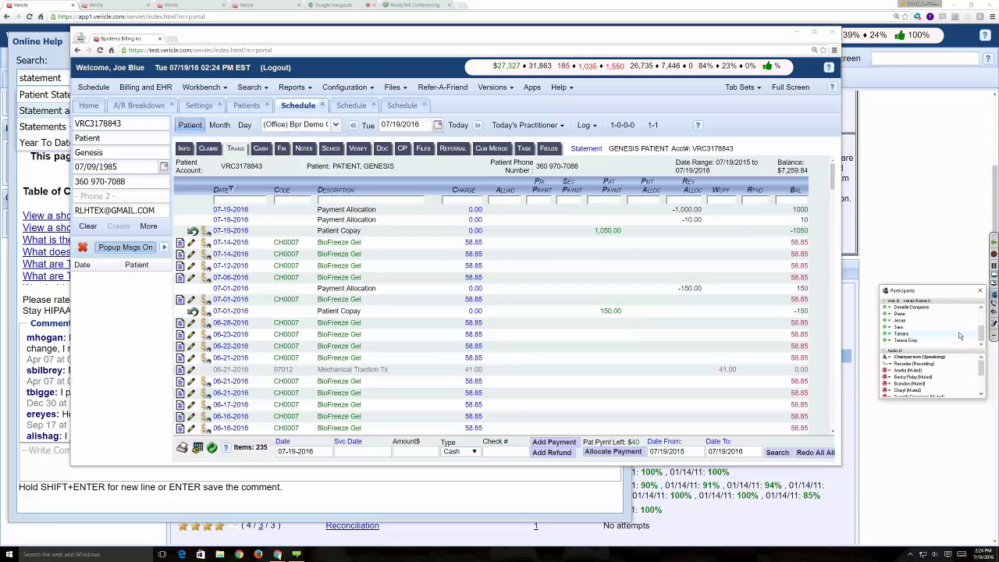
scroll(962, 337, "down", 2)
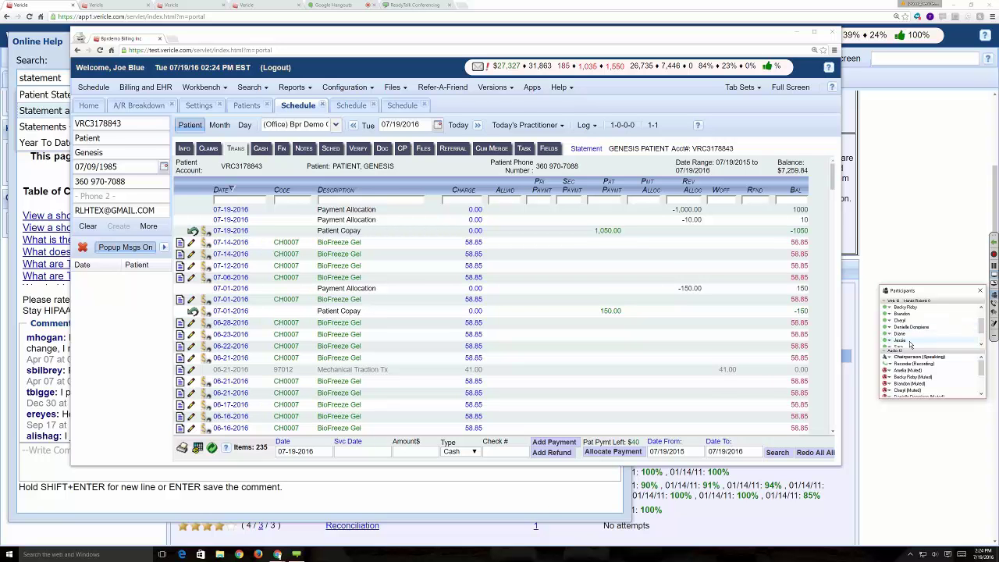
mouse_move(900, 343)
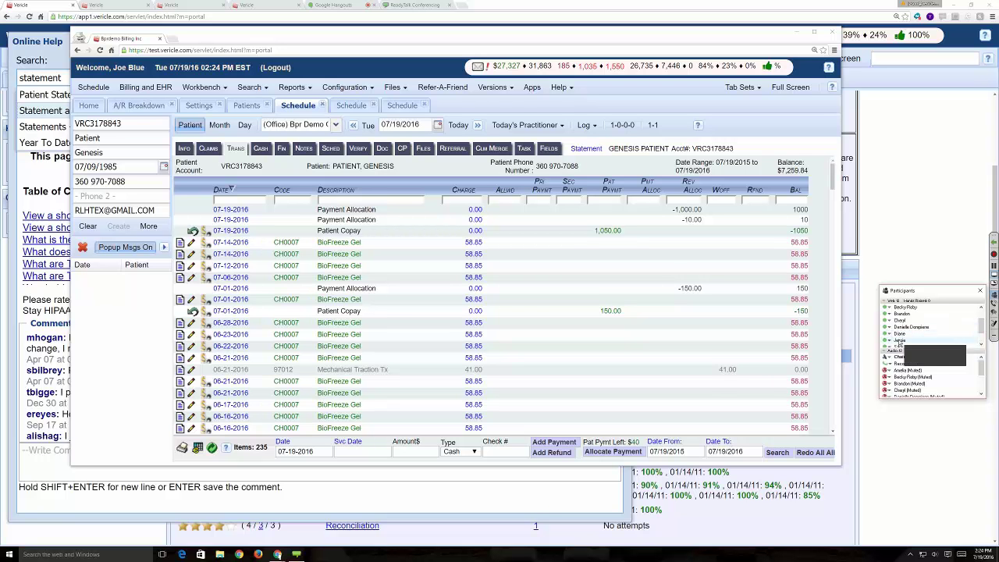
left_click(981, 291)
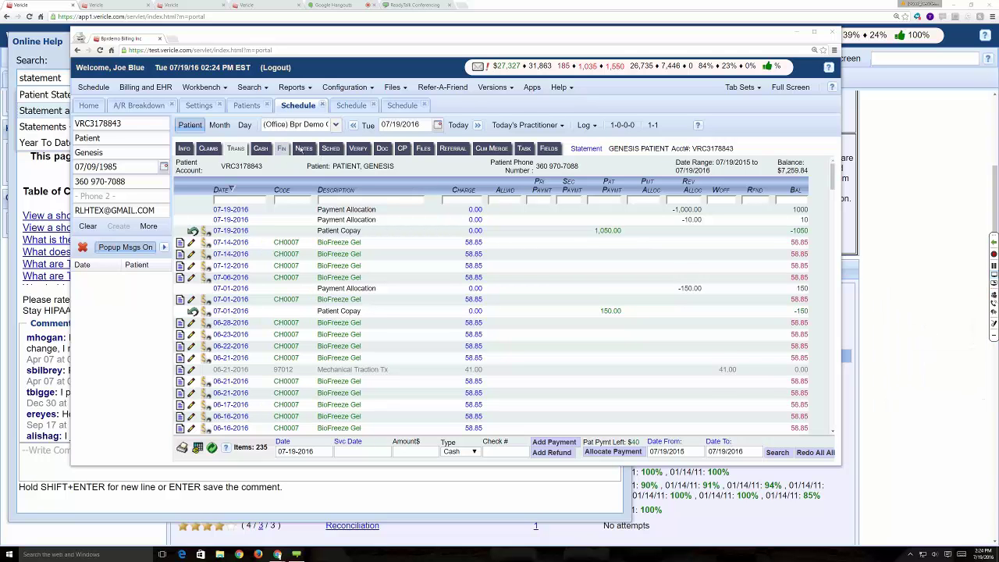
- Open Fin > Stmts to see the patient's statements list, which has 0 items
left_click(283, 150)
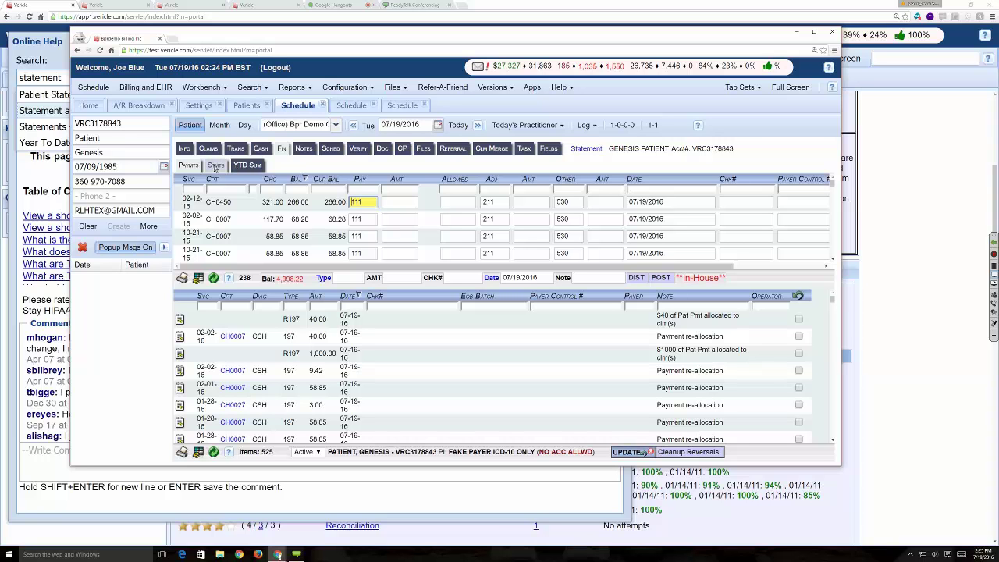
left_click(238, 165)
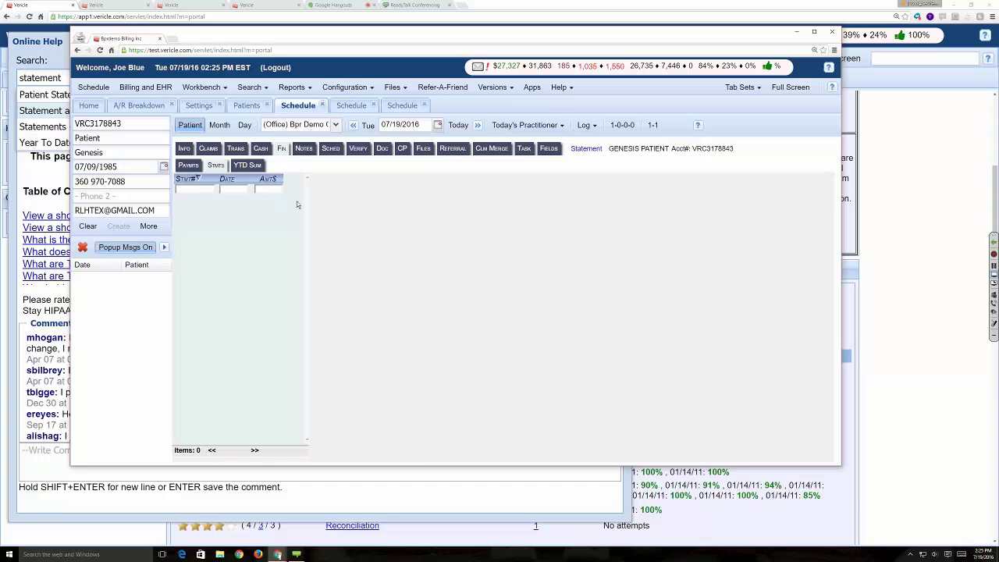
- Search Patients by the patient's account number and open the single matching record
left_click(250, 86)
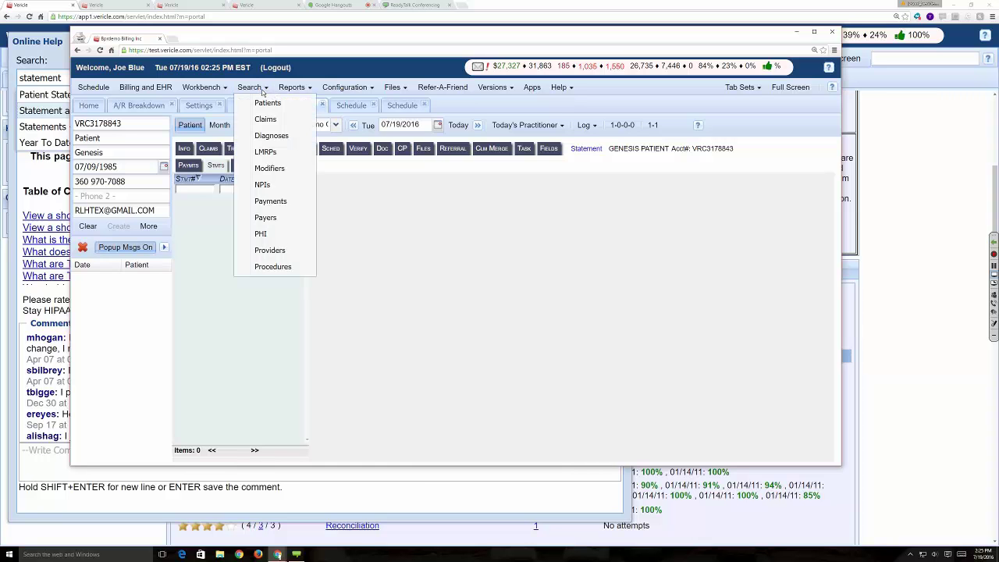
left_click(270, 104)
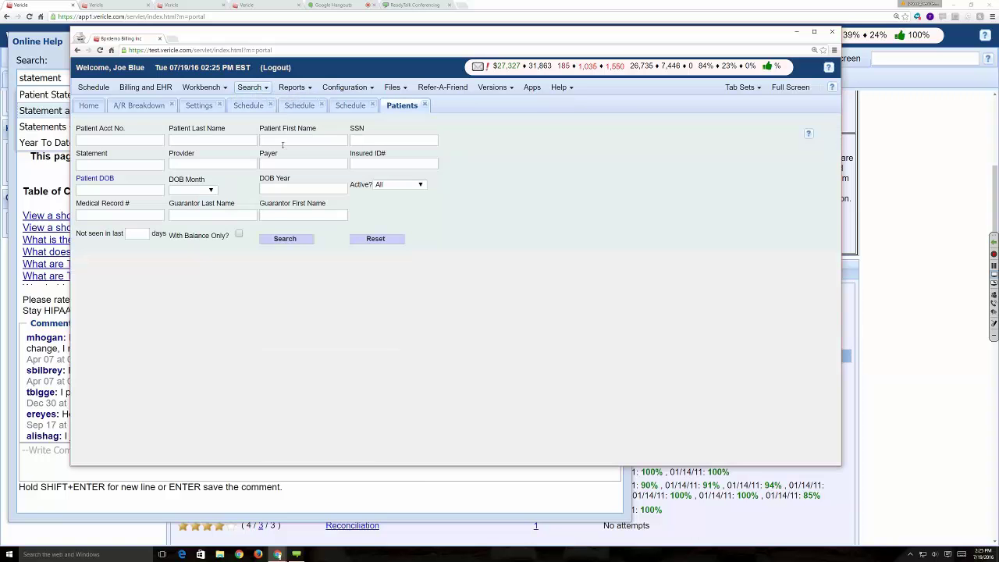
left_click(118, 142)
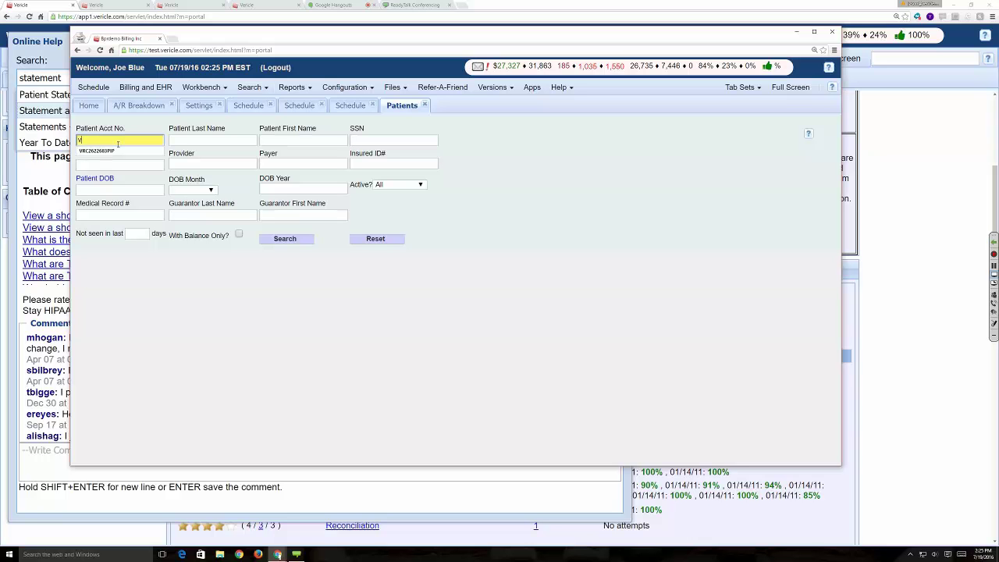
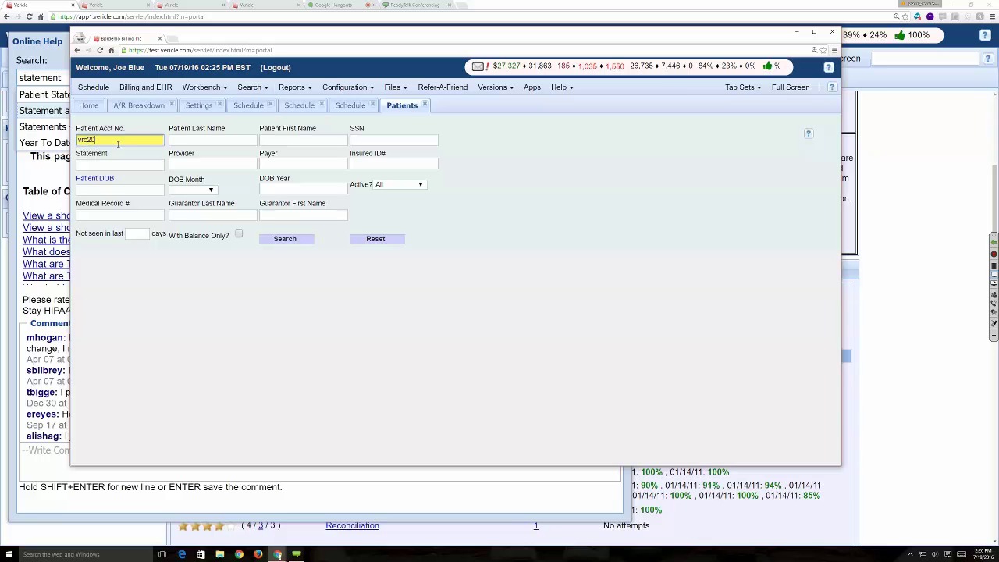
key("Return")
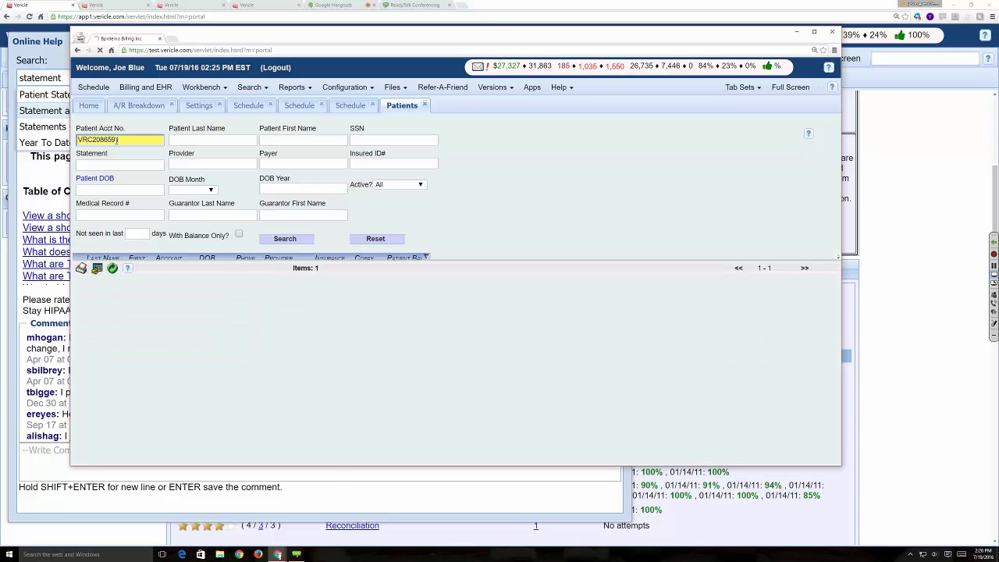
left_click(101, 278)
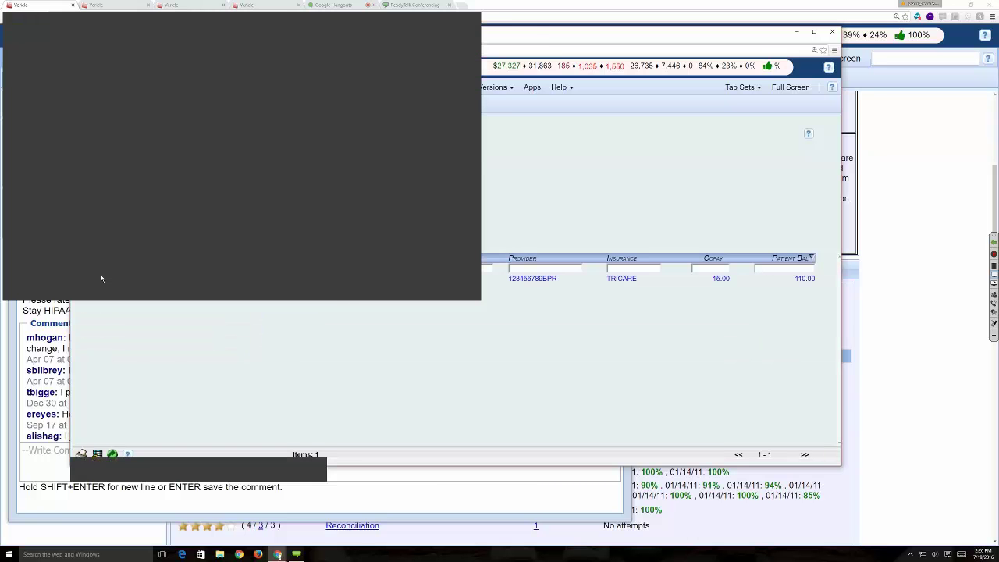
- Maximize the patient window and view the charges on the 2014-10-28 statement under Fin > Stmts
left_click(454, 18)
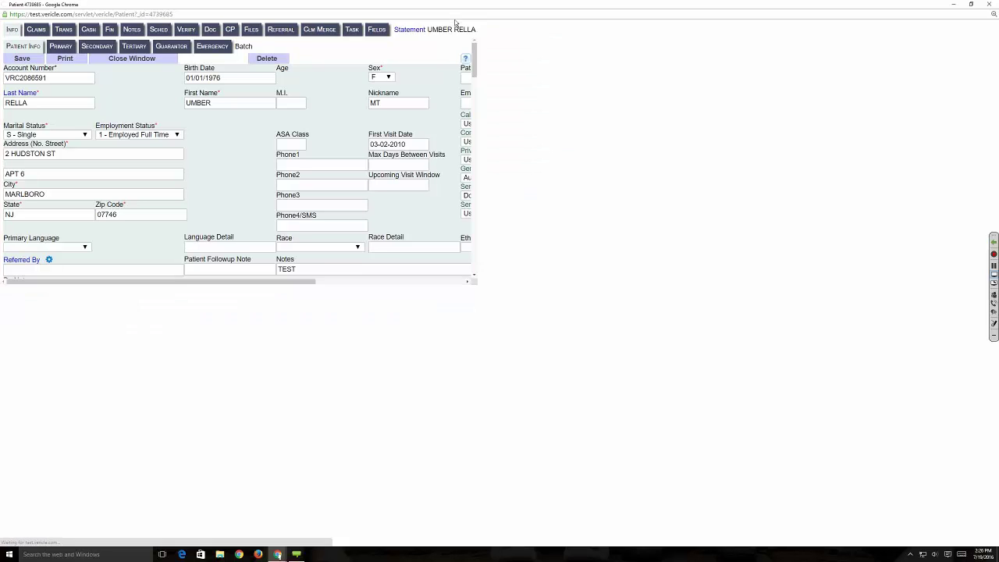
left_click(114, 33)
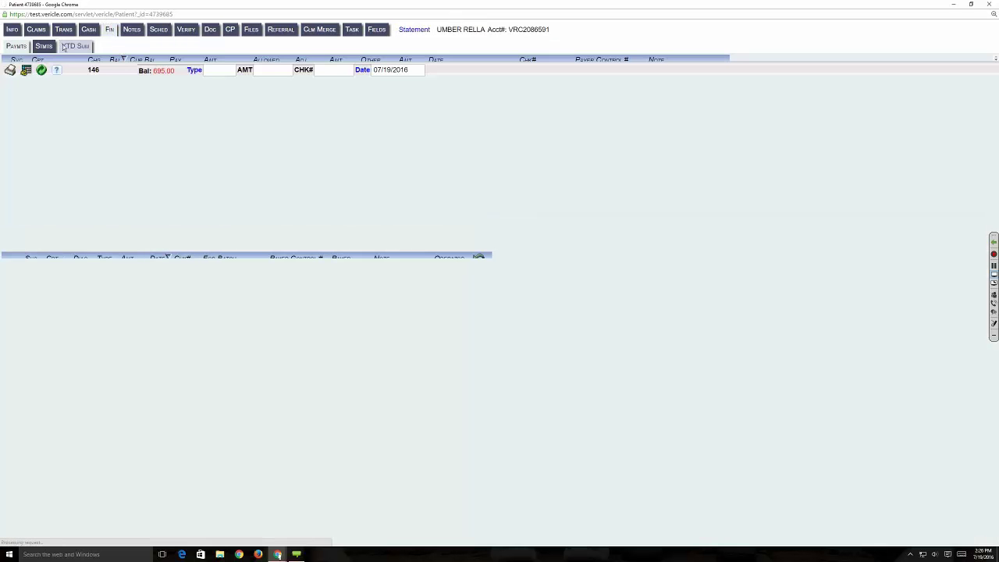
left_click(44, 47)
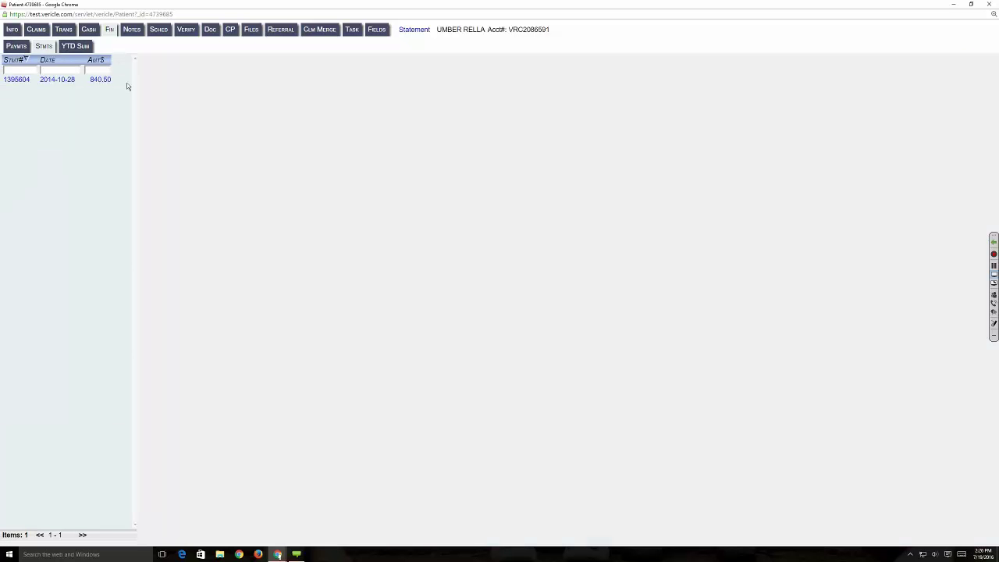
left_click(72, 80)
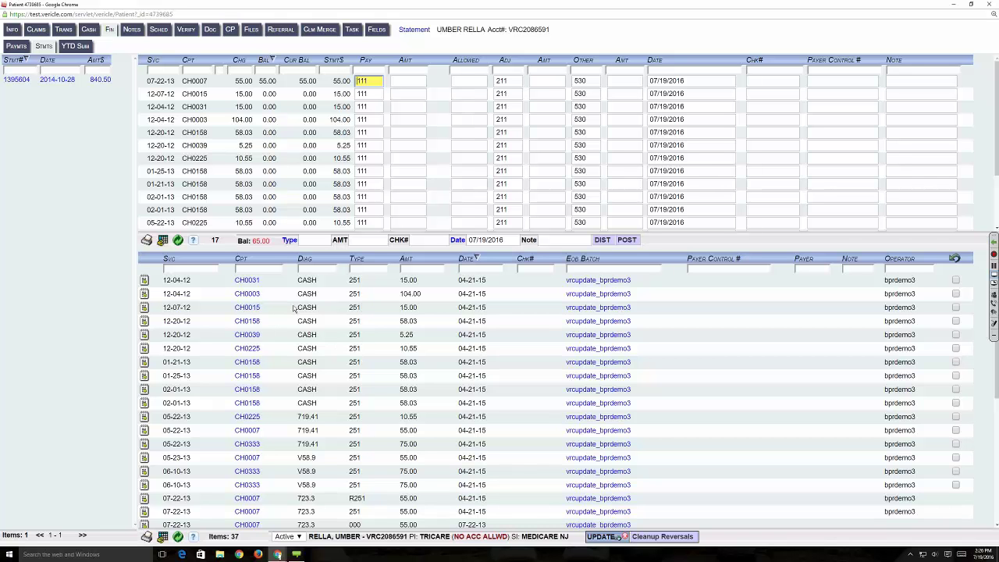
scroll(295, 309, "down", 3)
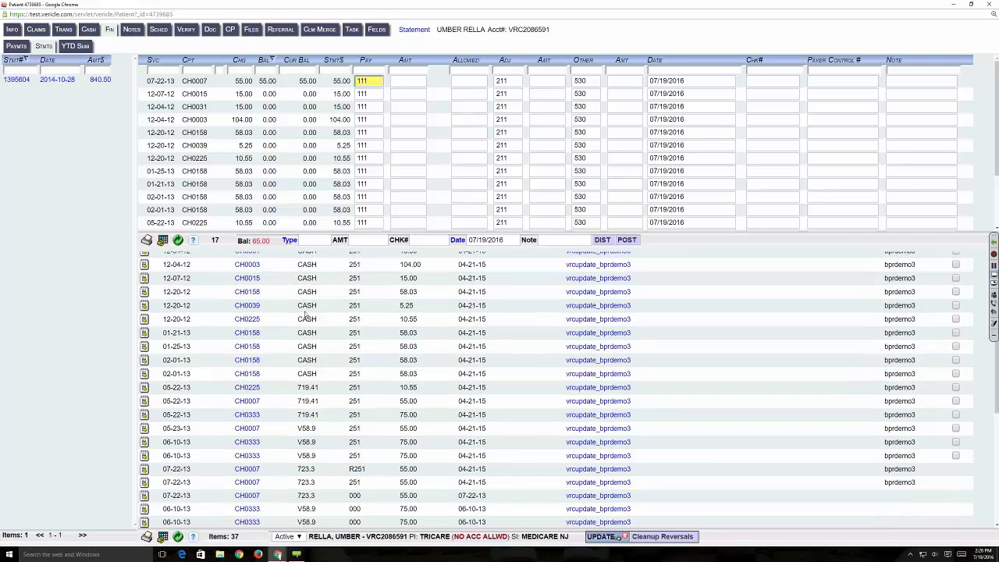
scroll(334, 321, "up", 3)
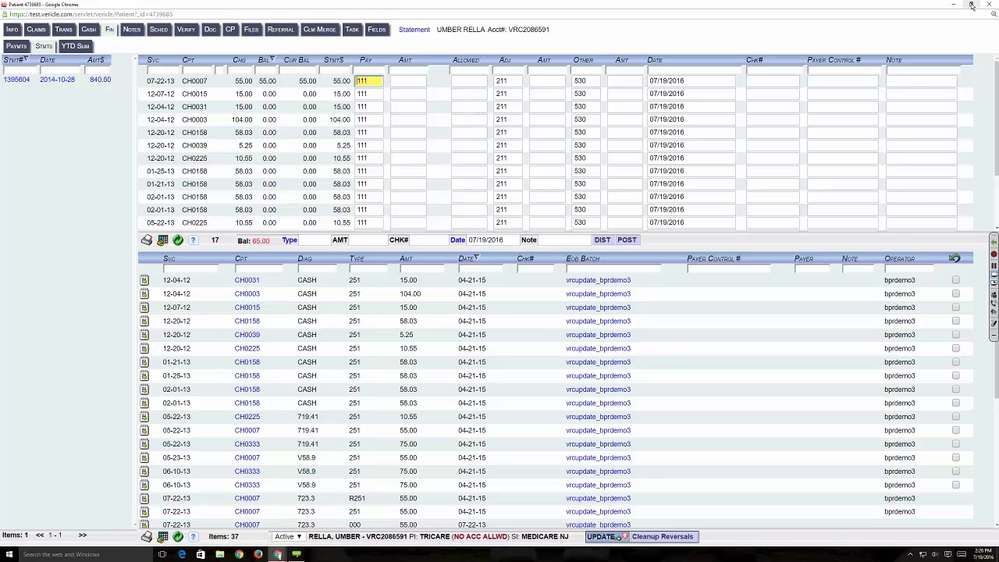
- Load the YTD summary showing 5 transactions, then close the patient window
left_click(75, 46)
left_click(75, 46)
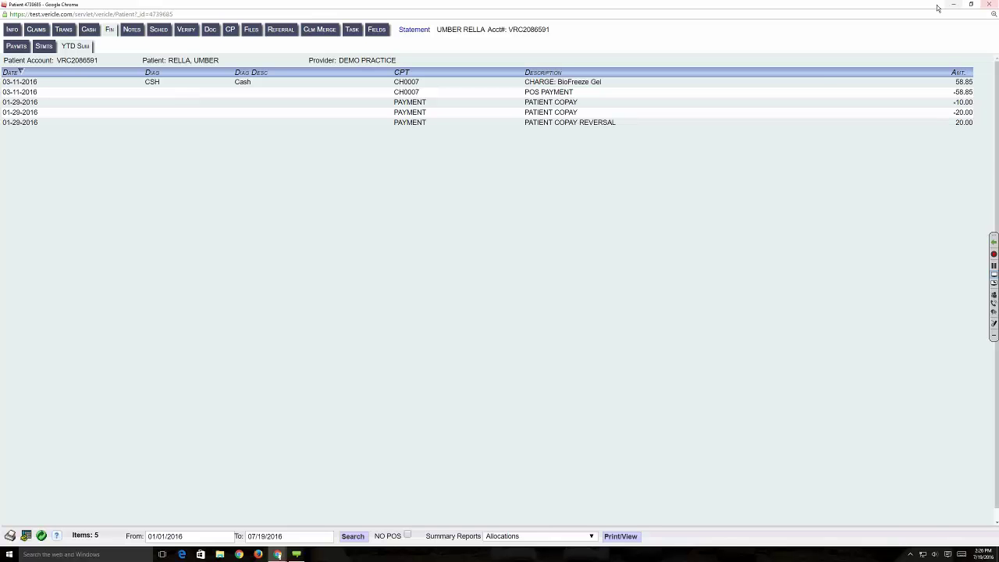
left_click(987, 4)
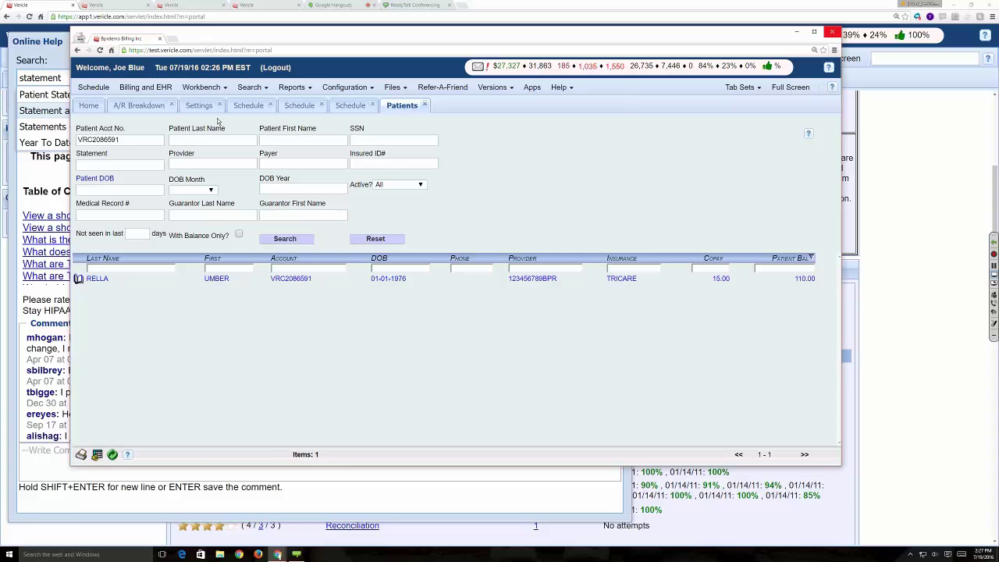
- Show the patient's YTD summary from the Schedule tab: 01/01/2016 to 07/19/2016, 135 items
left_click(258, 110)
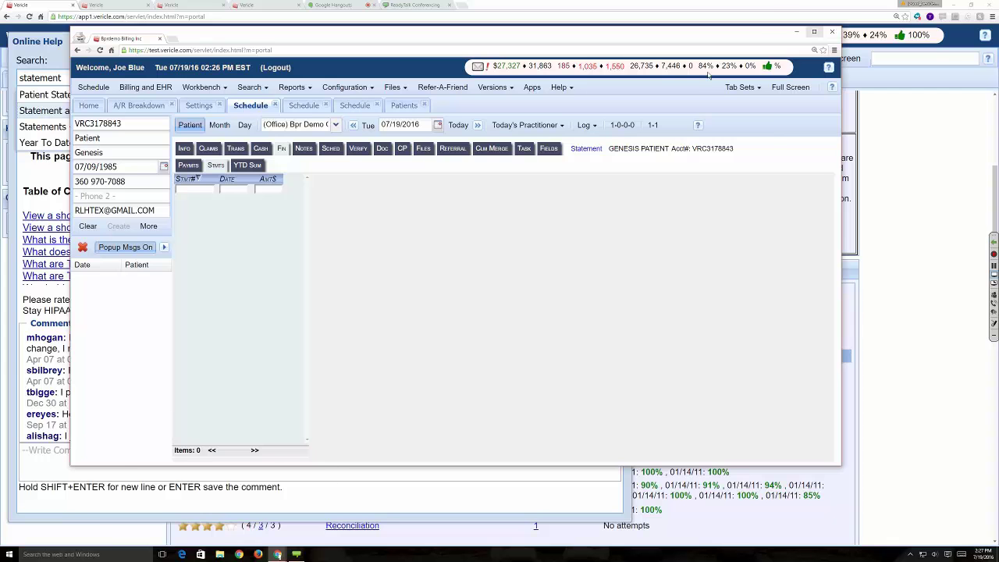
left_click(814, 32)
left_click(814, 34)
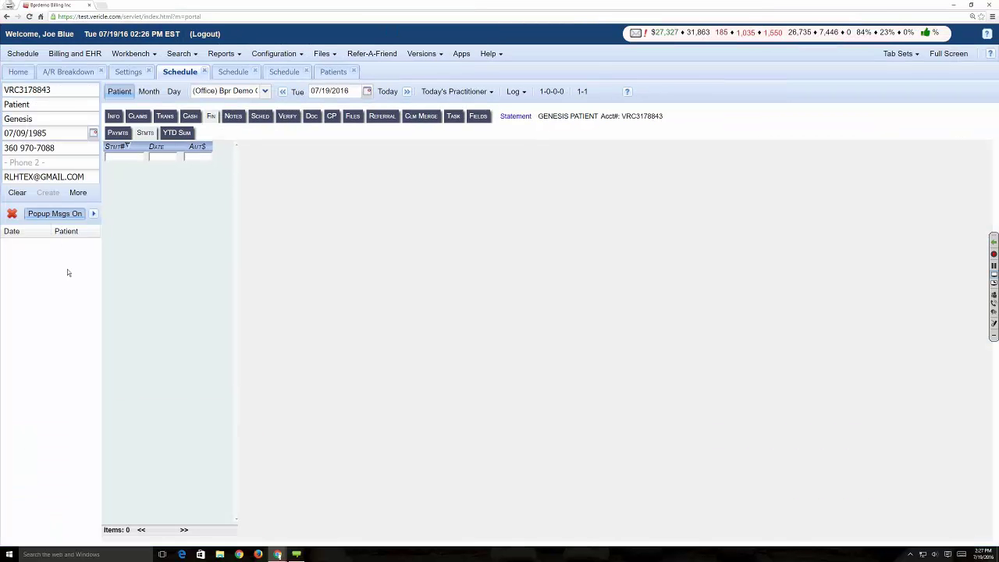
left_click(168, 135)
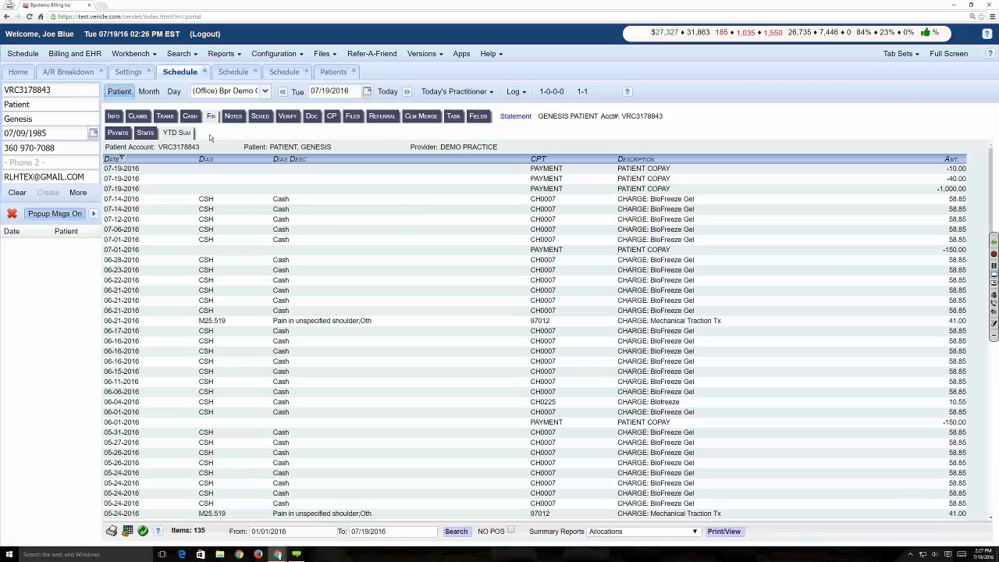
left_click(994, 313)
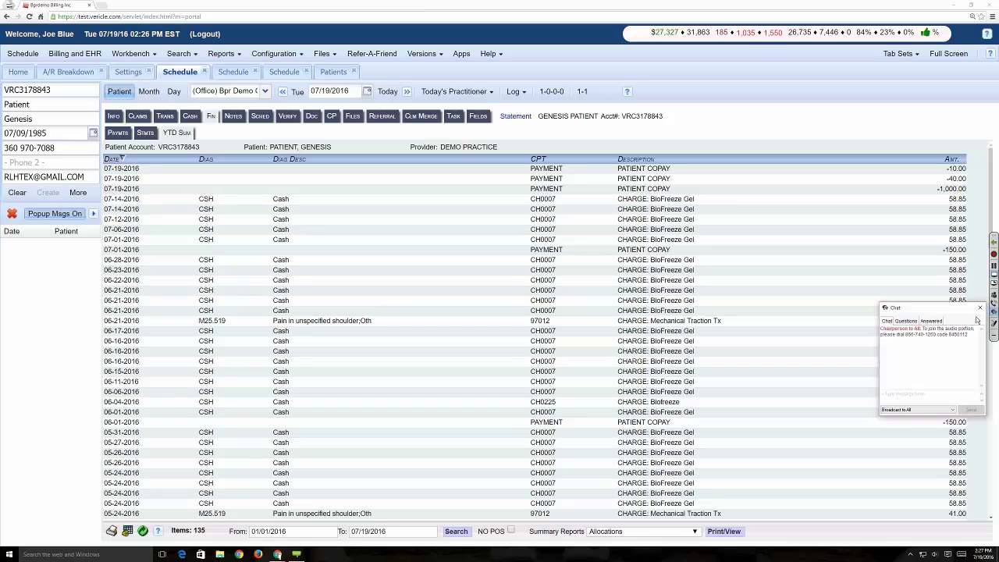
left_click(979, 307)
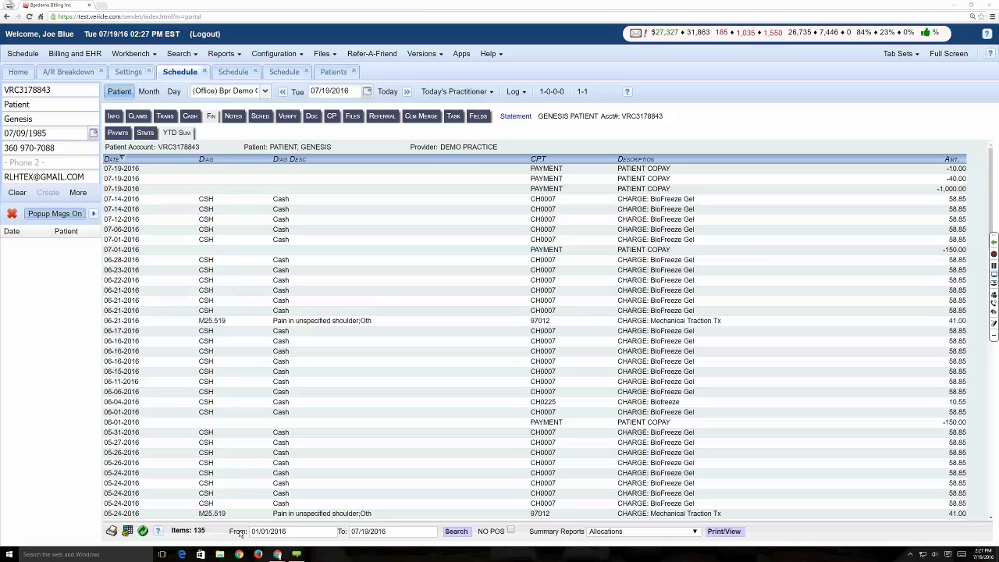
- Change the start year to 2014 and rerun the summary, now listing 297 items
left_click(264, 531)
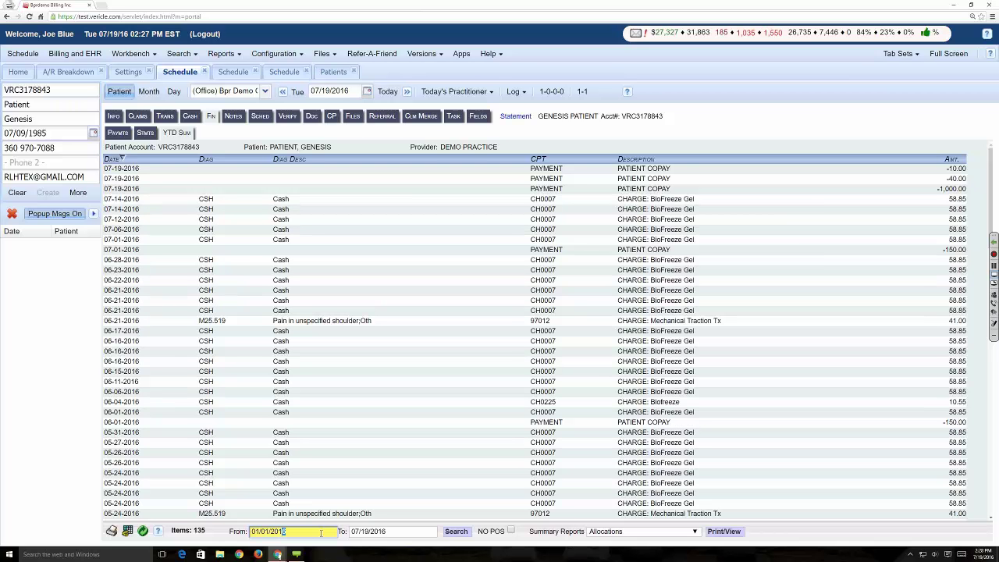
type("4")
left_click(458, 531)
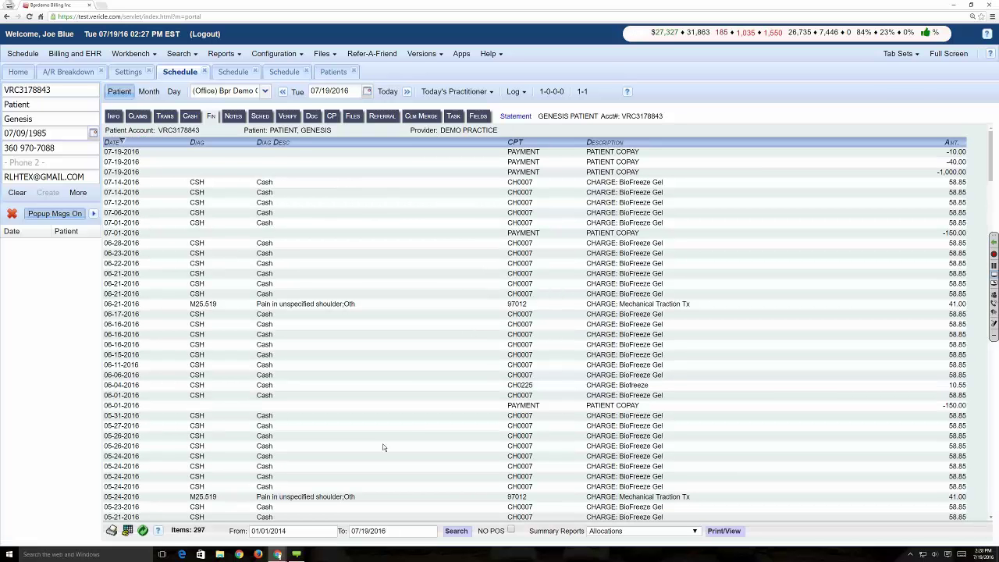
left_click(659, 531)
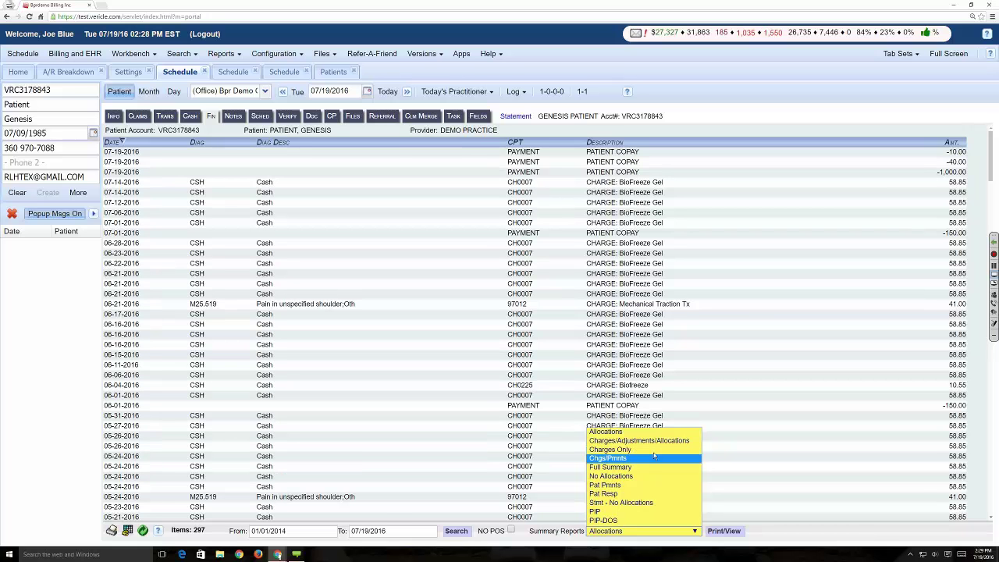
- Open the Chgs/Pmnts statement for viewing, keeping the Office filter at All
left_click(636, 458)
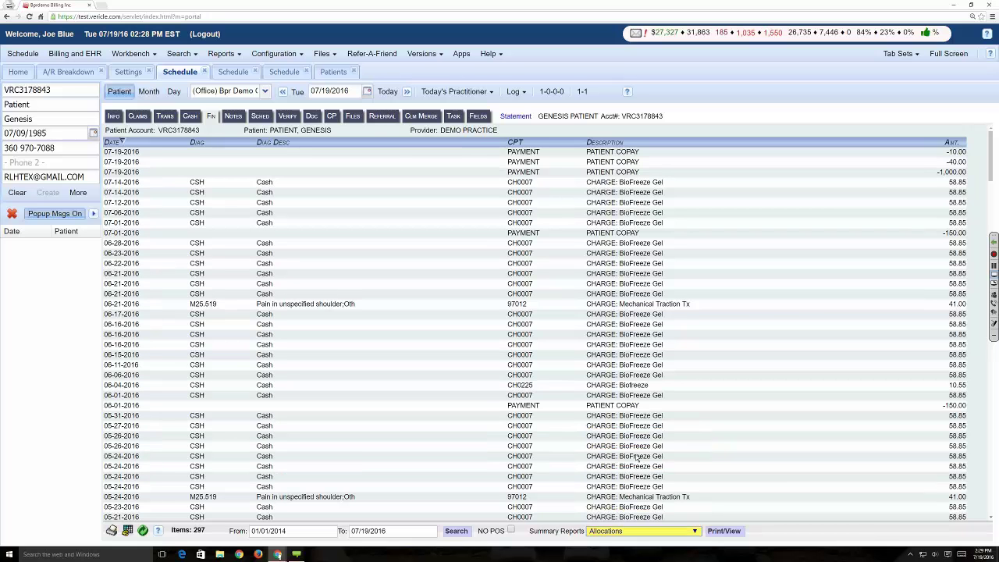
left_click(723, 531)
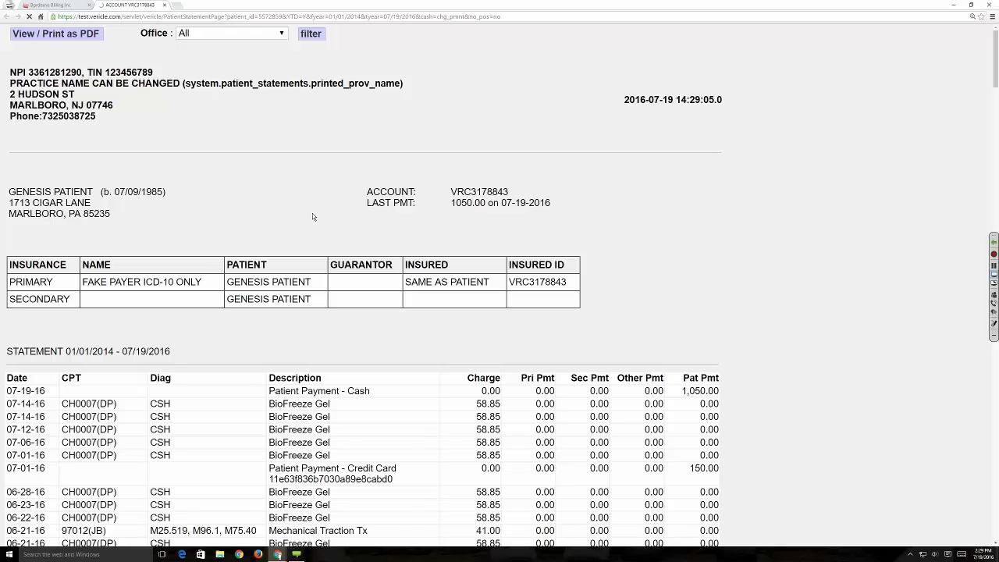
left_click(279, 35)
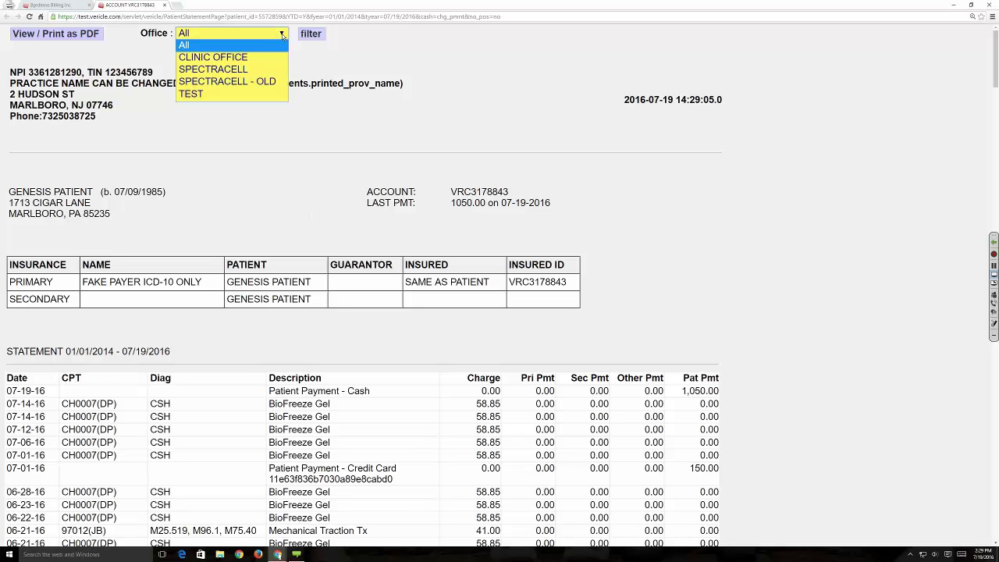
left_click(299, 70)
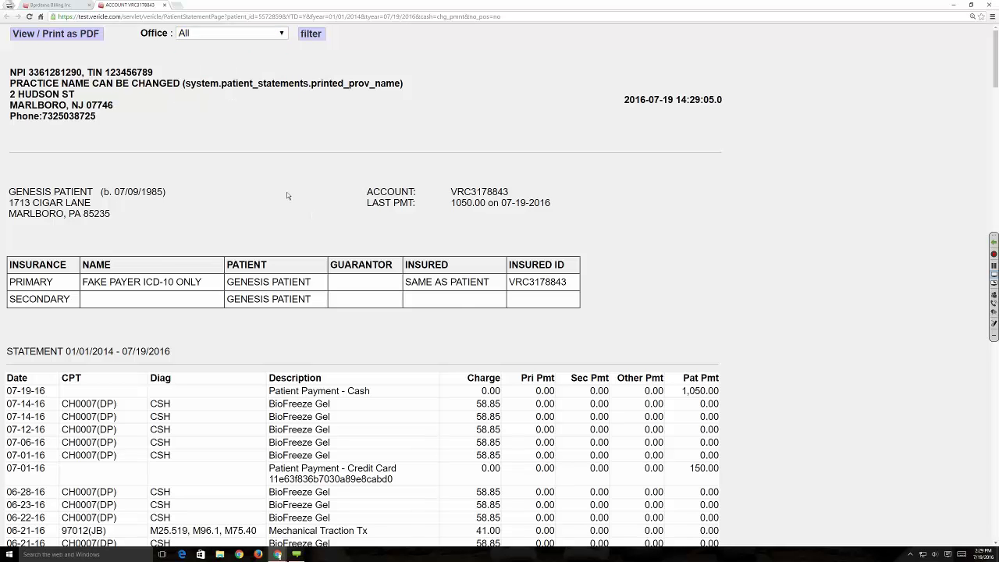
- Review the 01/01/2014–07/19/2016 statement with 13,891.52 in charges, then close it
scroll(425, 235, "down", 3)
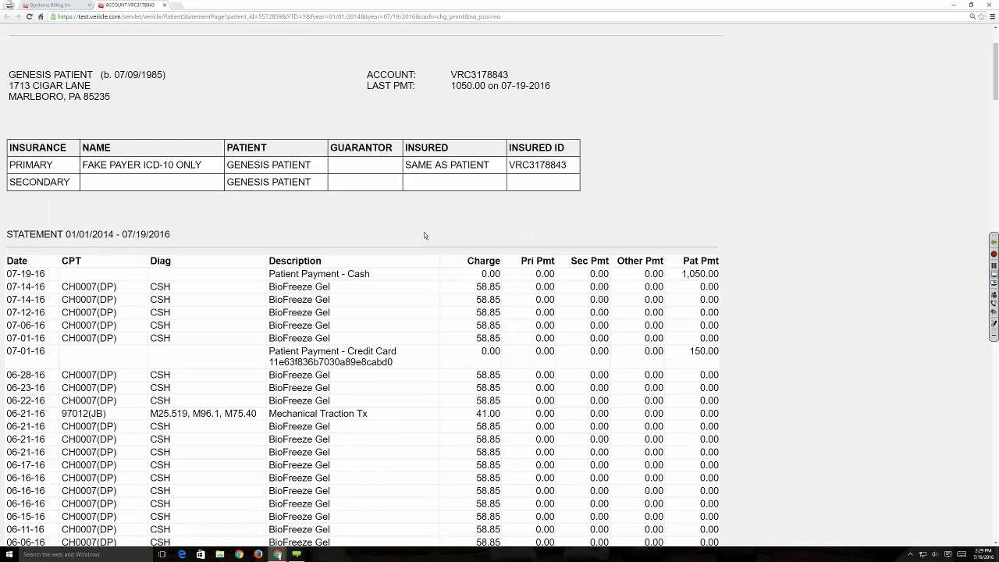
scroll(424, 235, "down", 4)
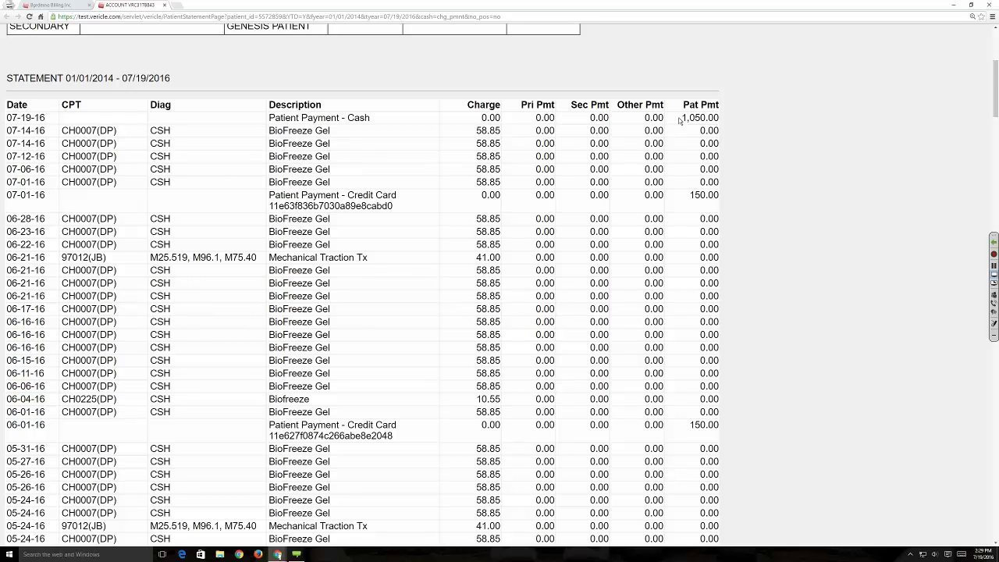
left_click_drag(679, 119, 723, 117)
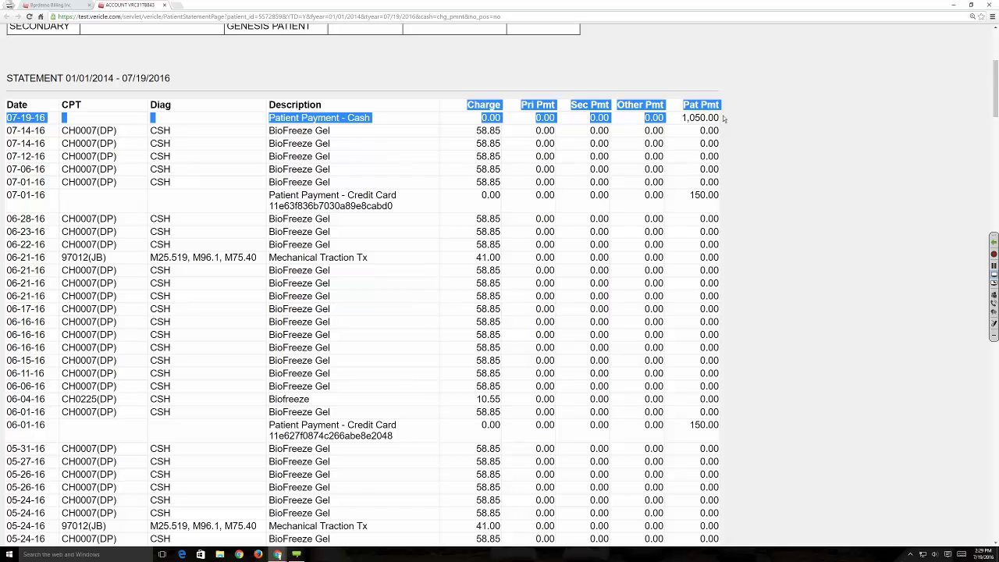
left_click(724, 117)
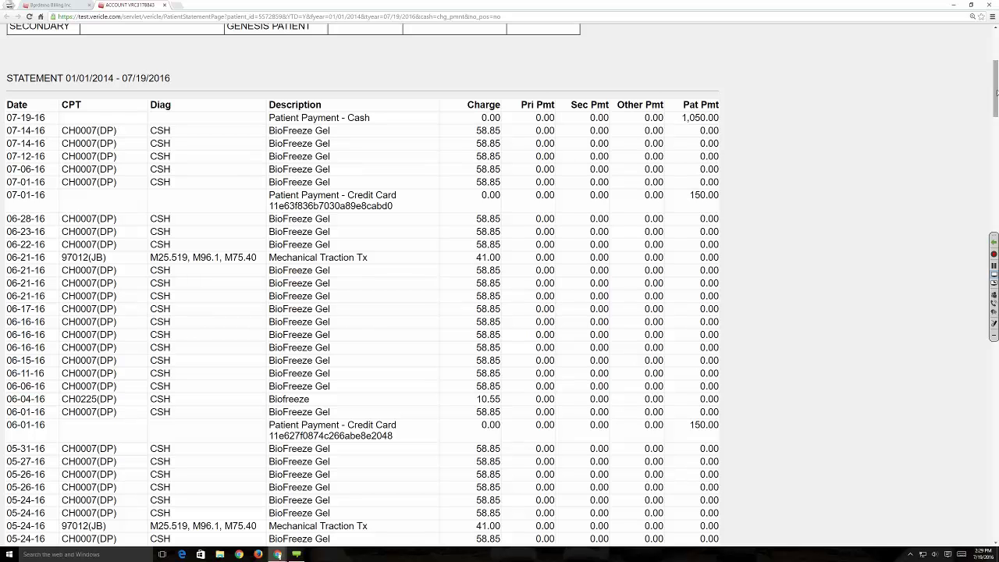
left_click_drag(996, 93, 581, 490)
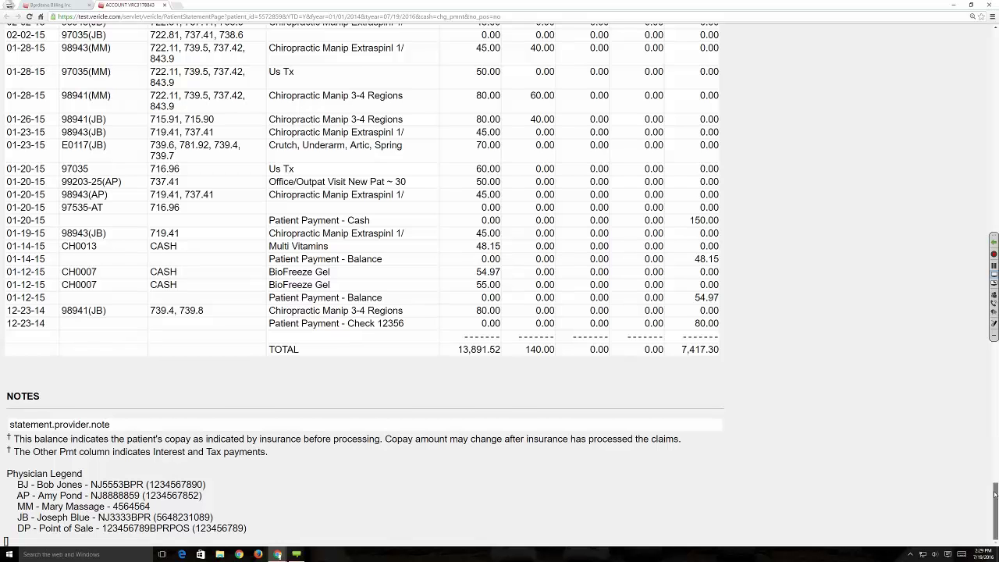
left_click_drag(995, 507, 995, 205)
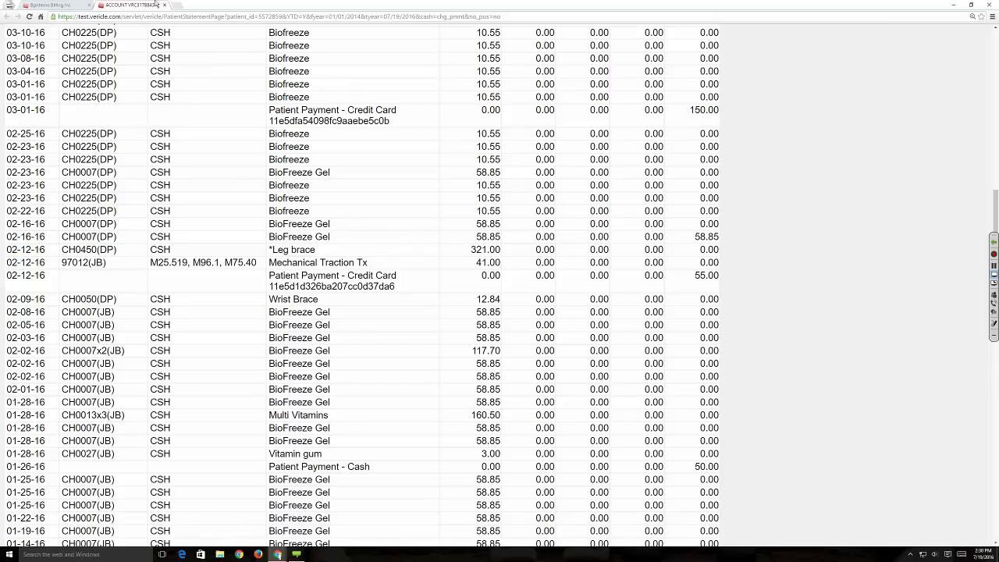
left_click(164, 5)
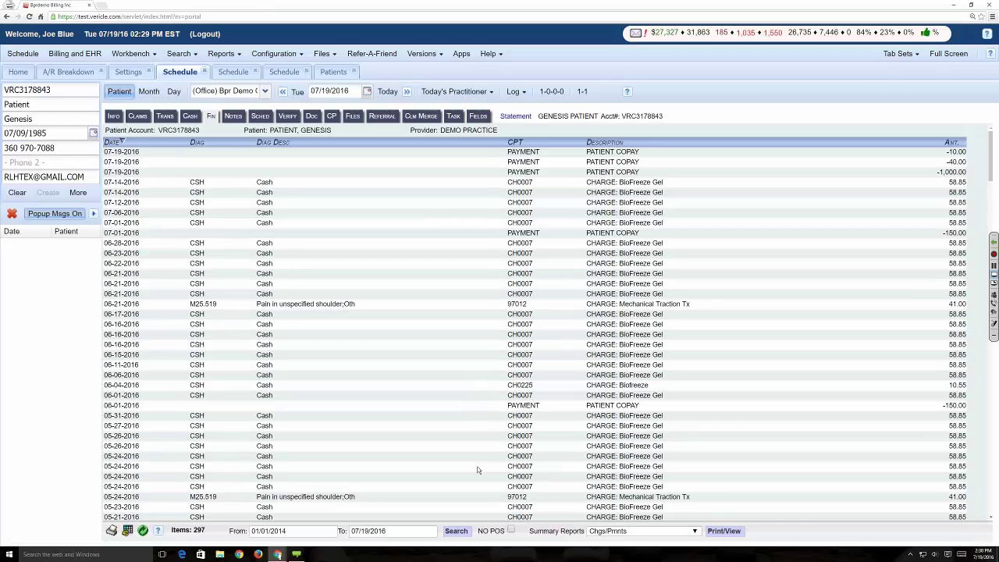
- View the Stmt - No Allocations statement, then return to the Bprdemo Billing ledger
left_click(617, 534)
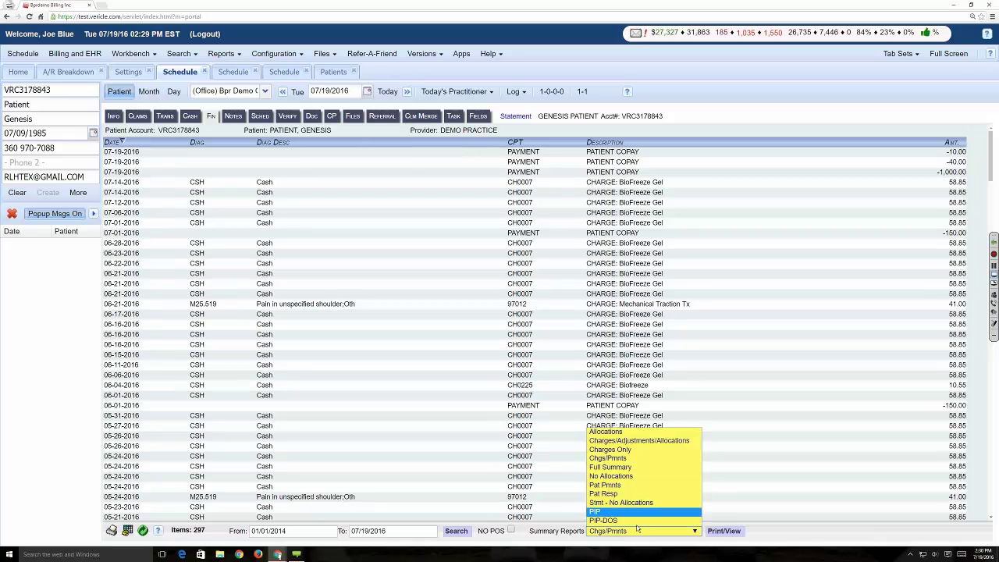
left_click(635, 503)
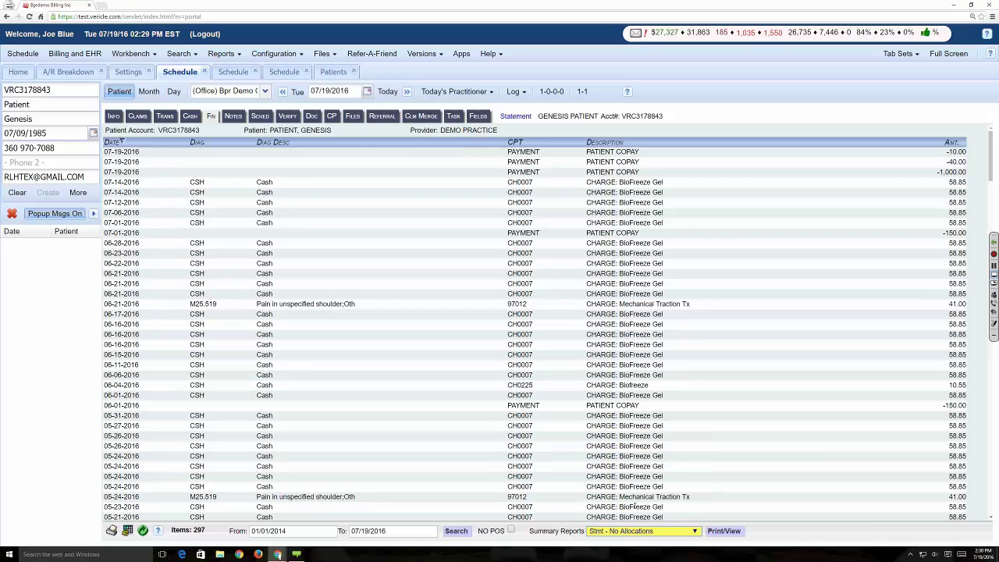
left_click(726, 533)
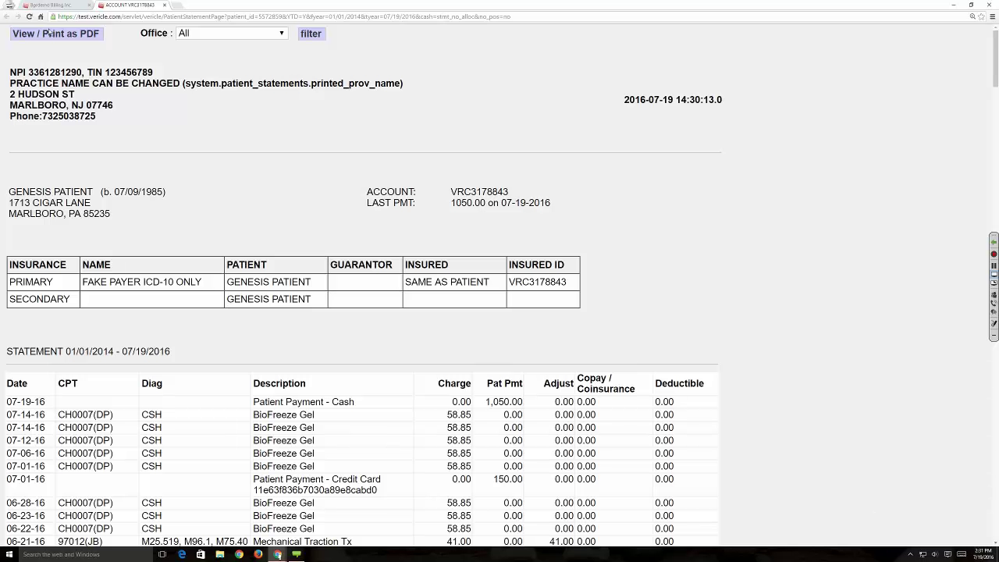
left_click(50, 5)
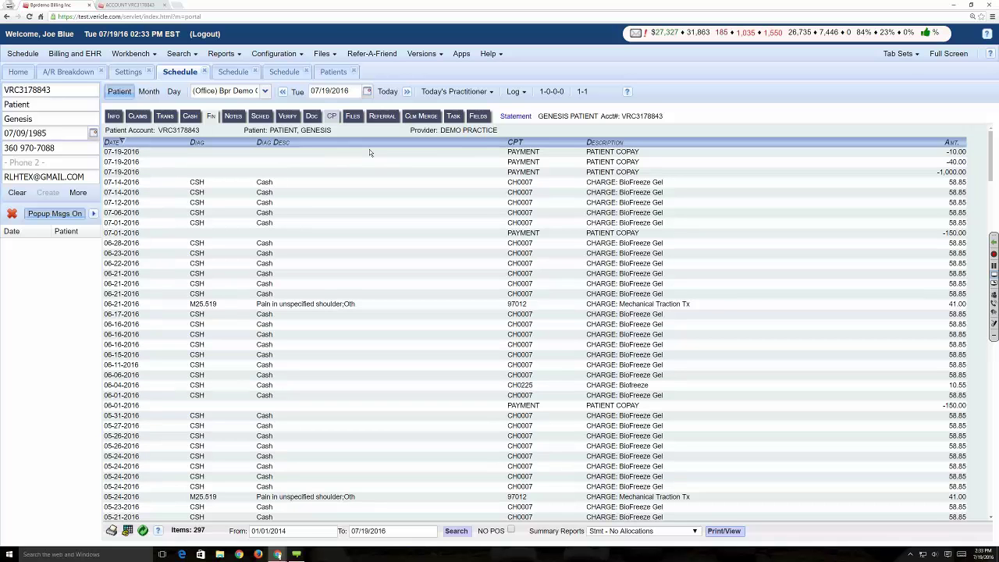
- Open the patient's Care Plans tab listing 36V 2015, 10 WK and NEW
left_click(331, 117)
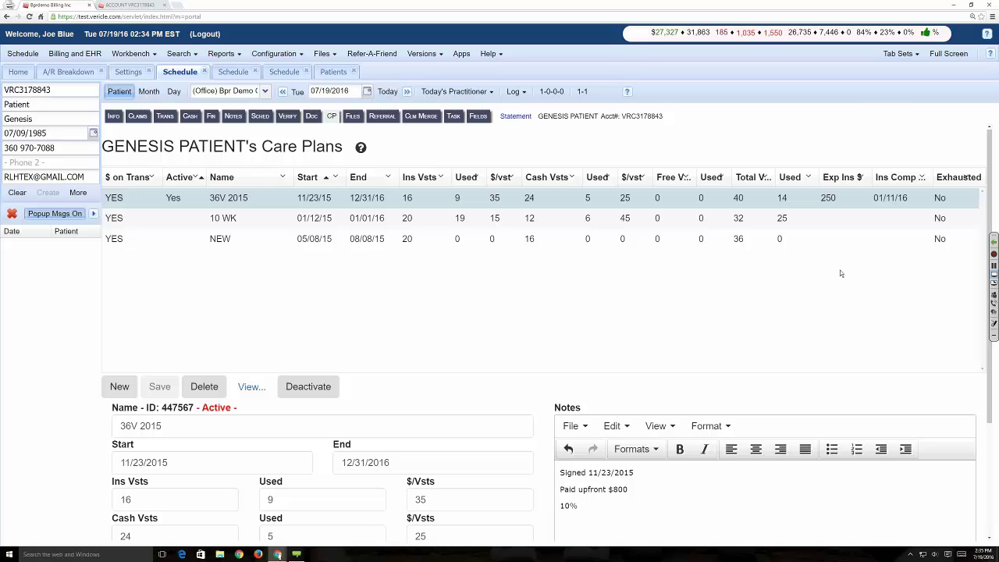
- Open the webinar Participants list and promote one attendee to co-presenter
left_click(993, 296)
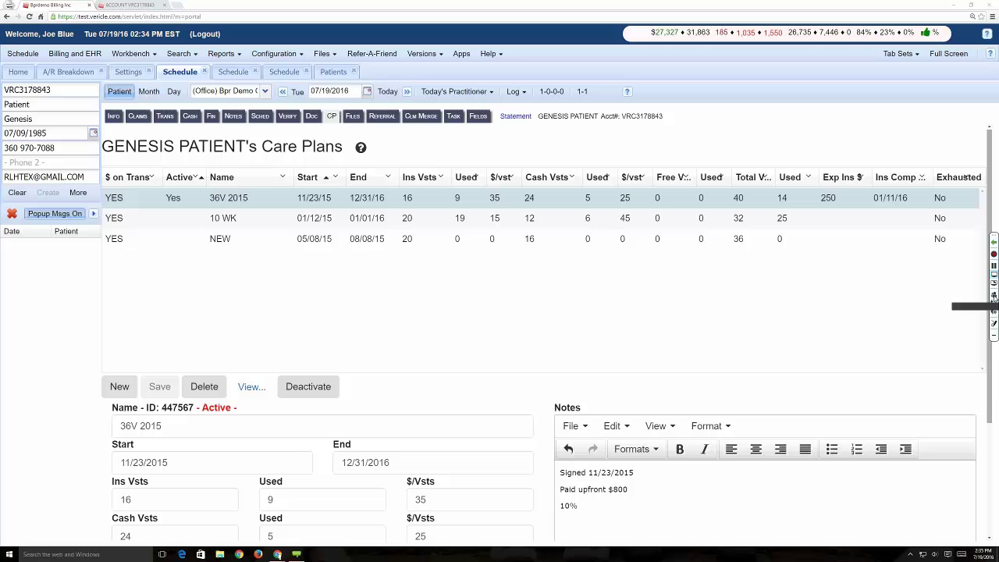
left_click(980, 290)
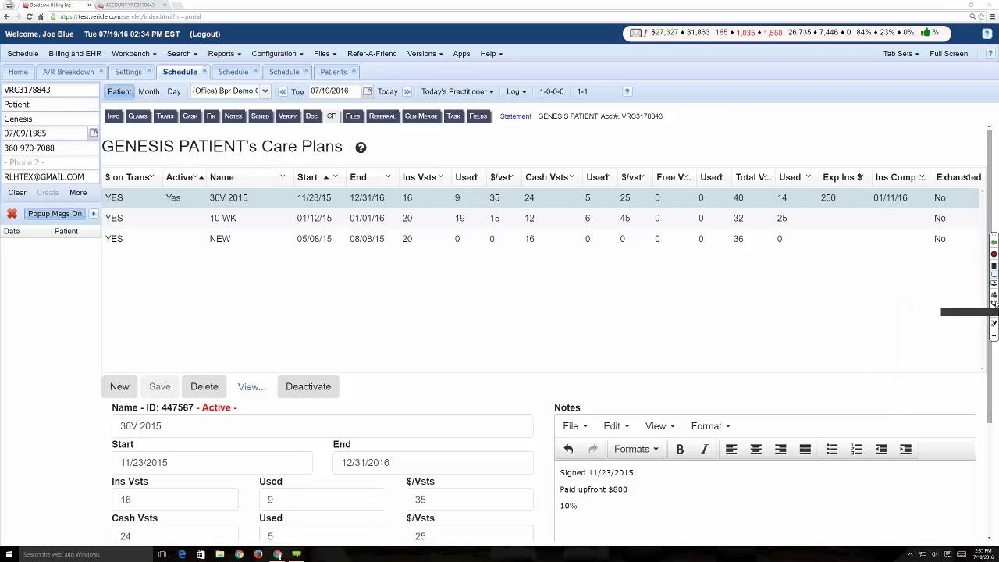
left_click(993, 295)
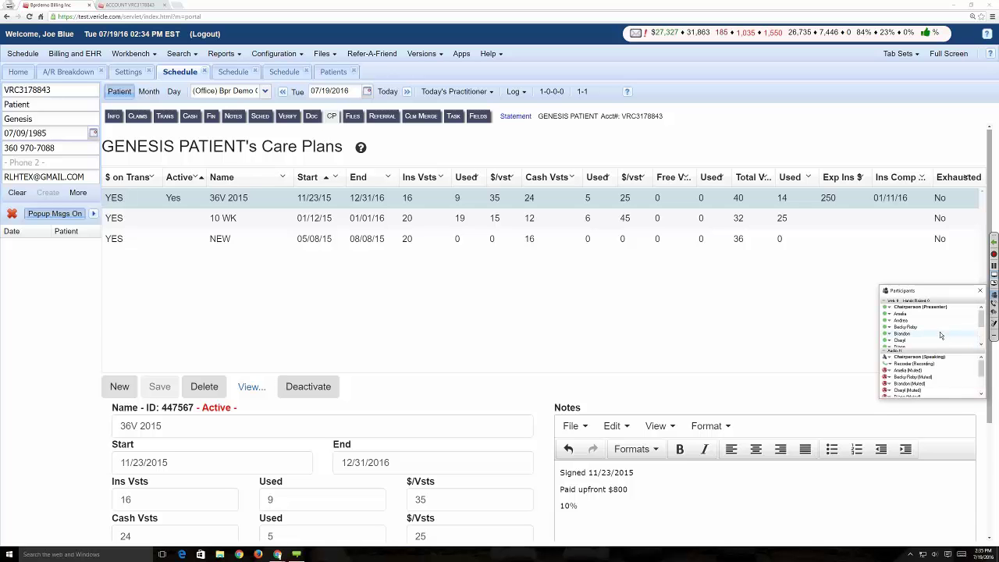
scroll(936, 335, "down", 2)
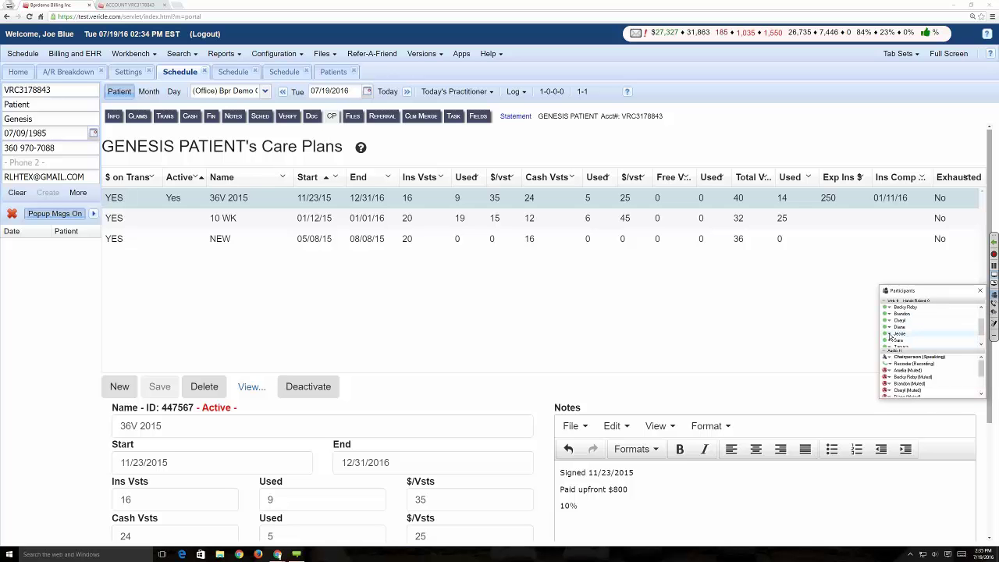
right_click(896, 334)
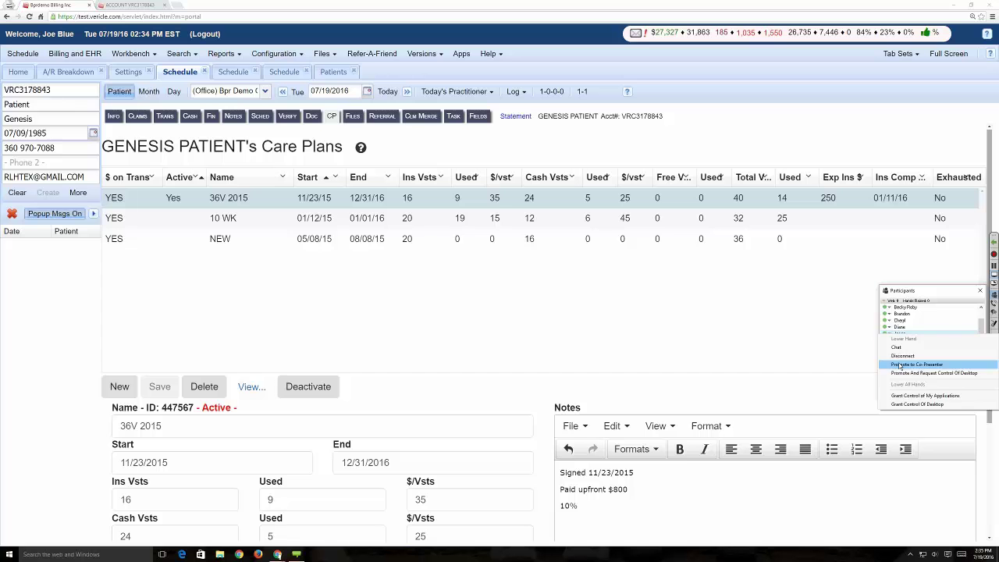
left_click(900, 365)
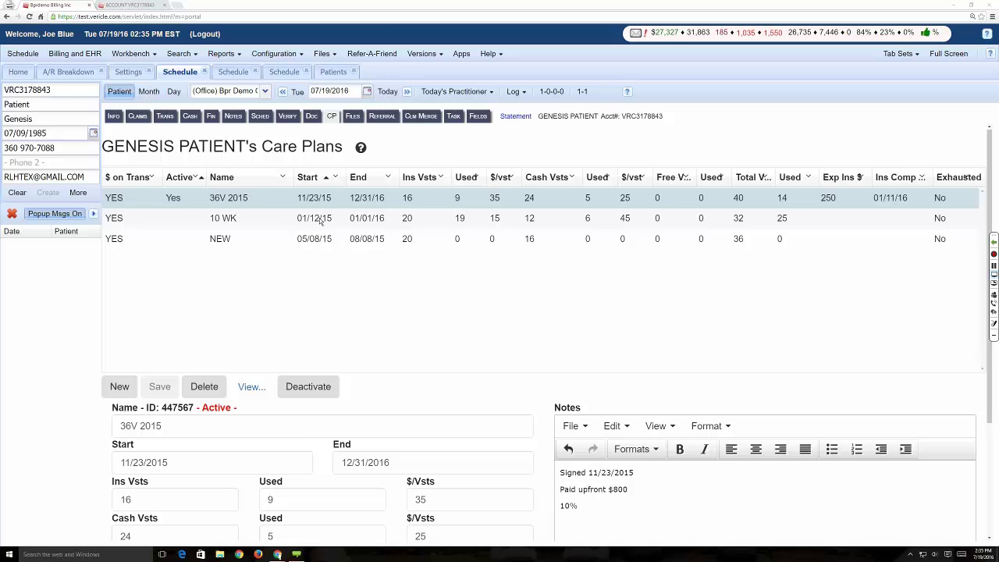
- Open the webinar Chat panel, close it, then reopen it
left_click(994, 312)
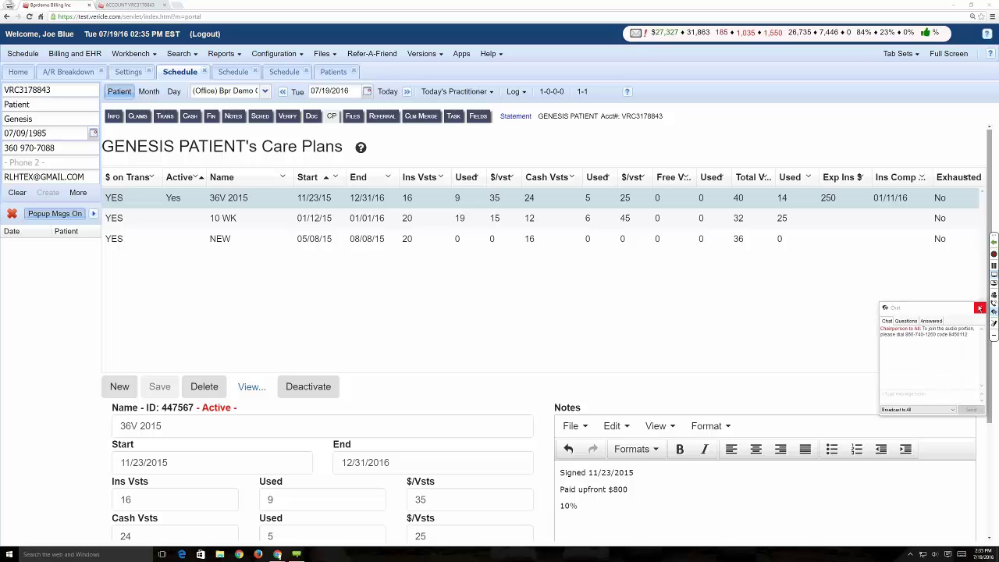
left_click(980, 308)
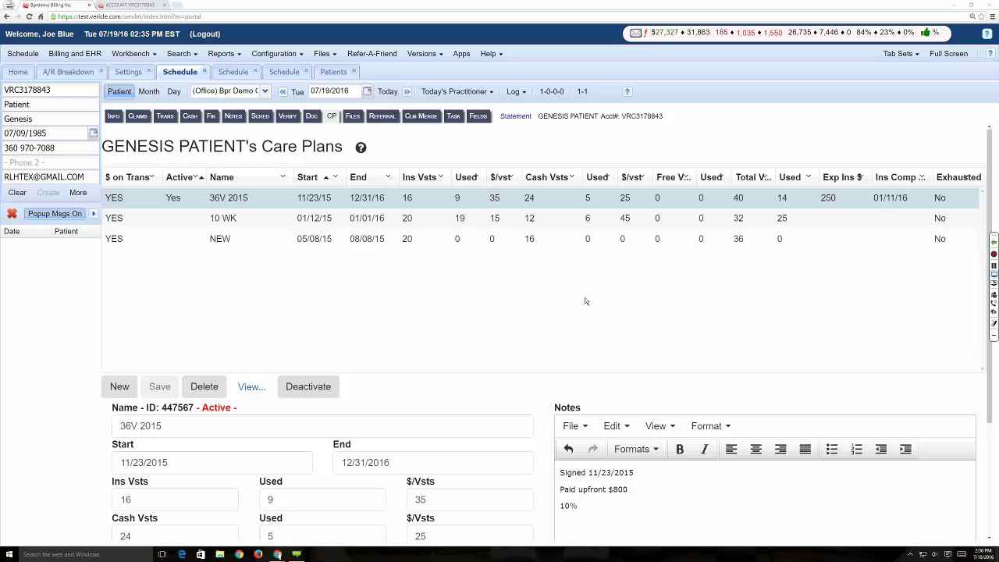
left_click(994, 308)
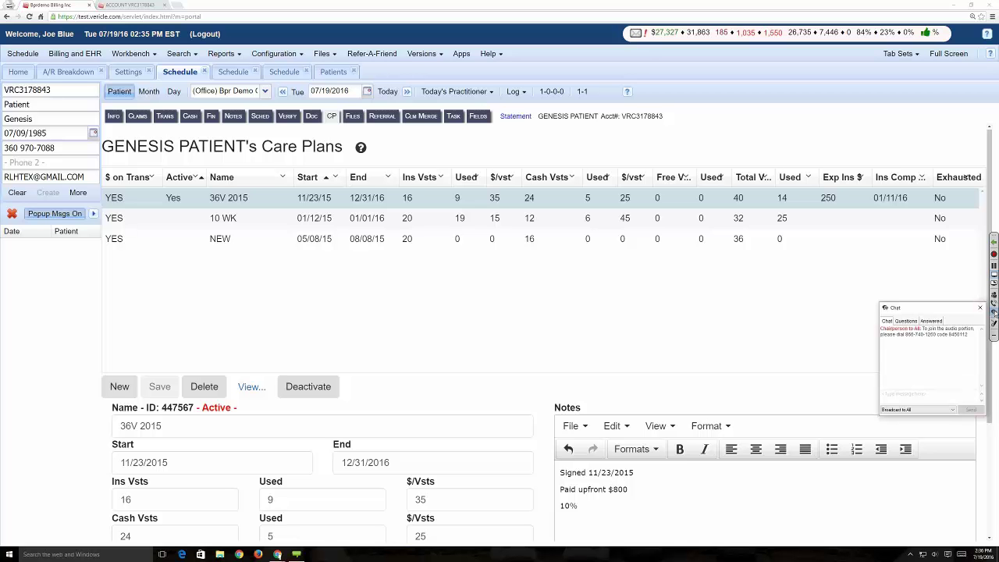